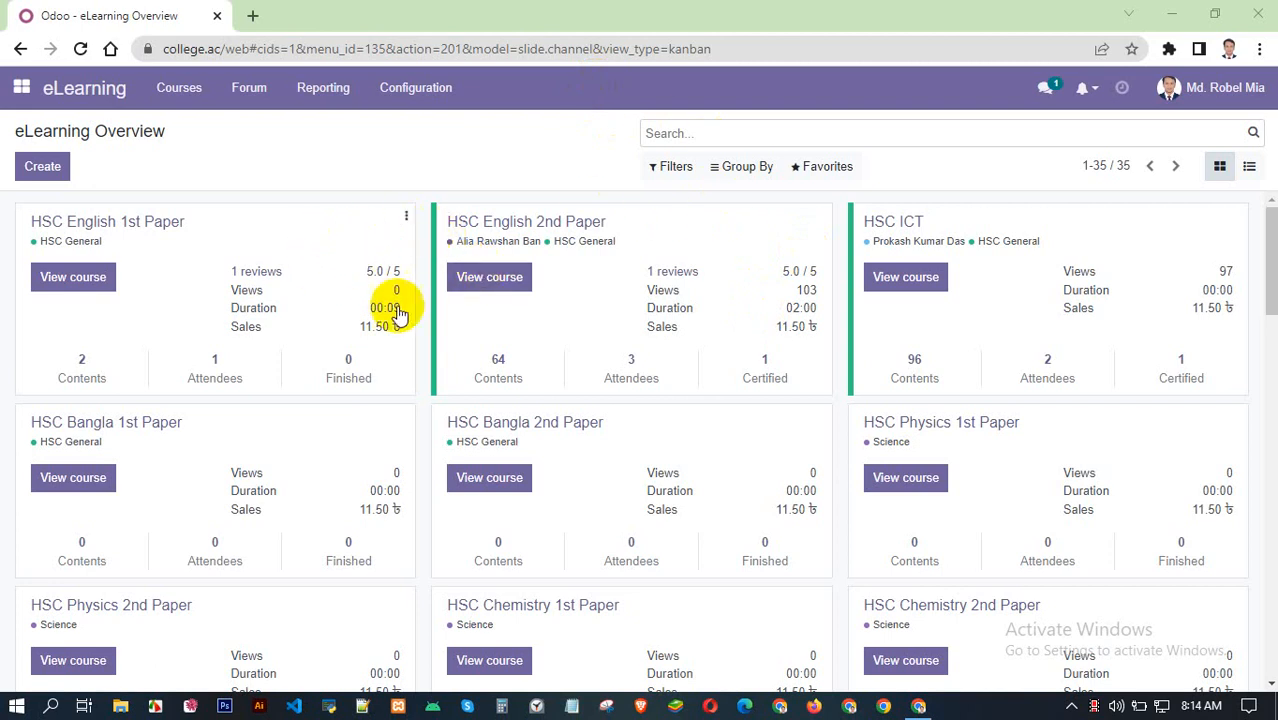
# Step: Open the Test Course record from the eLearning overview and view its content list
pyautogui.scroll(-4, 430, 340)
pyautogui.scroll(-12, 450, 362)
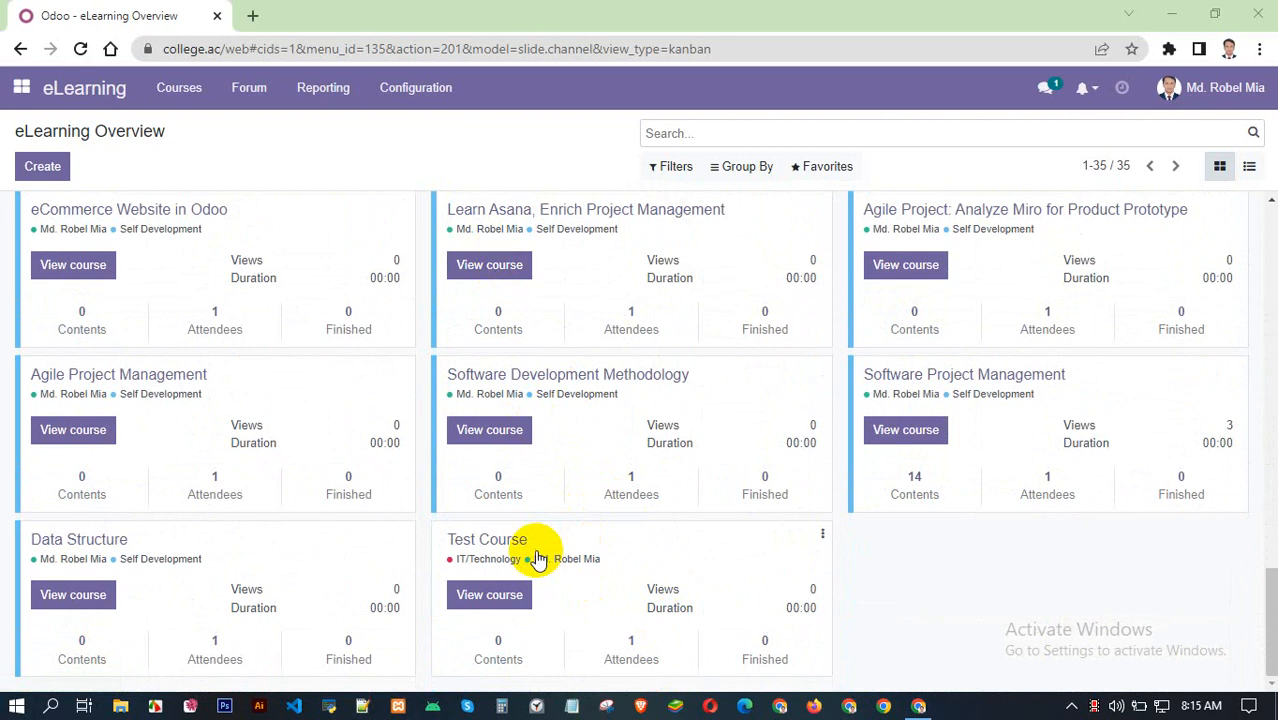
pyautogui.click(542, 545)
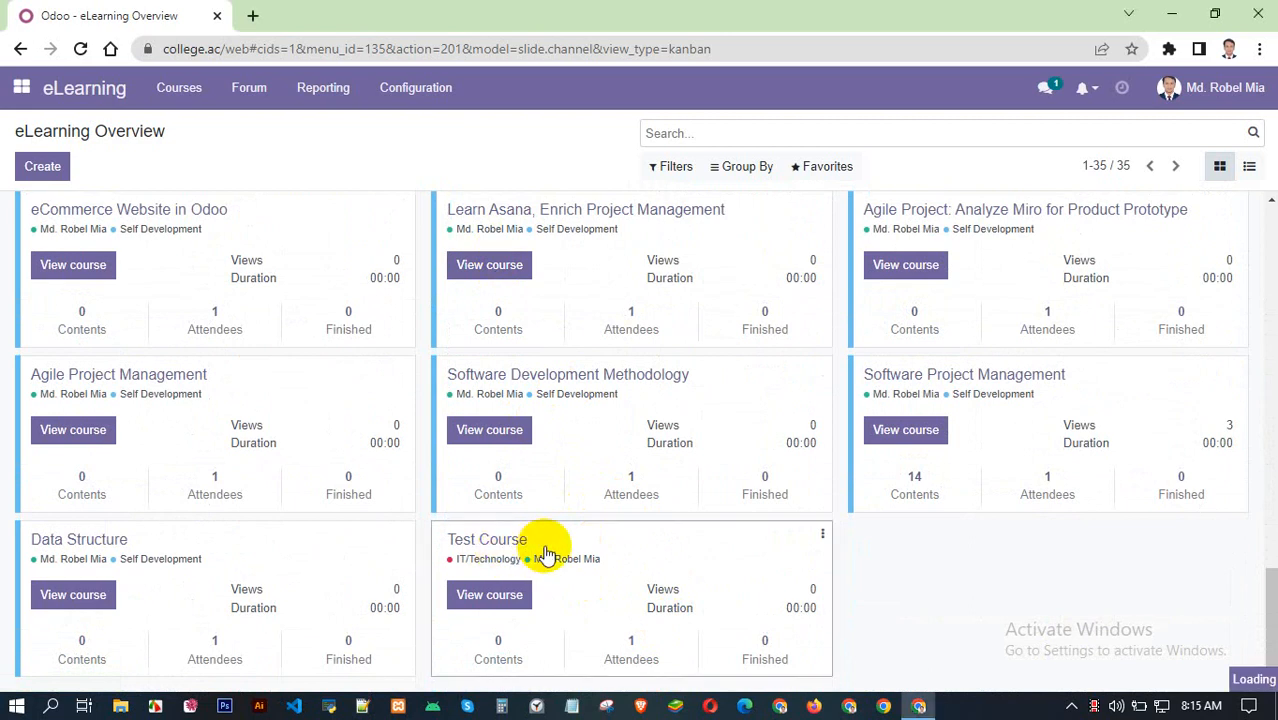
pyautogui.scroll(-4, 120, 285)
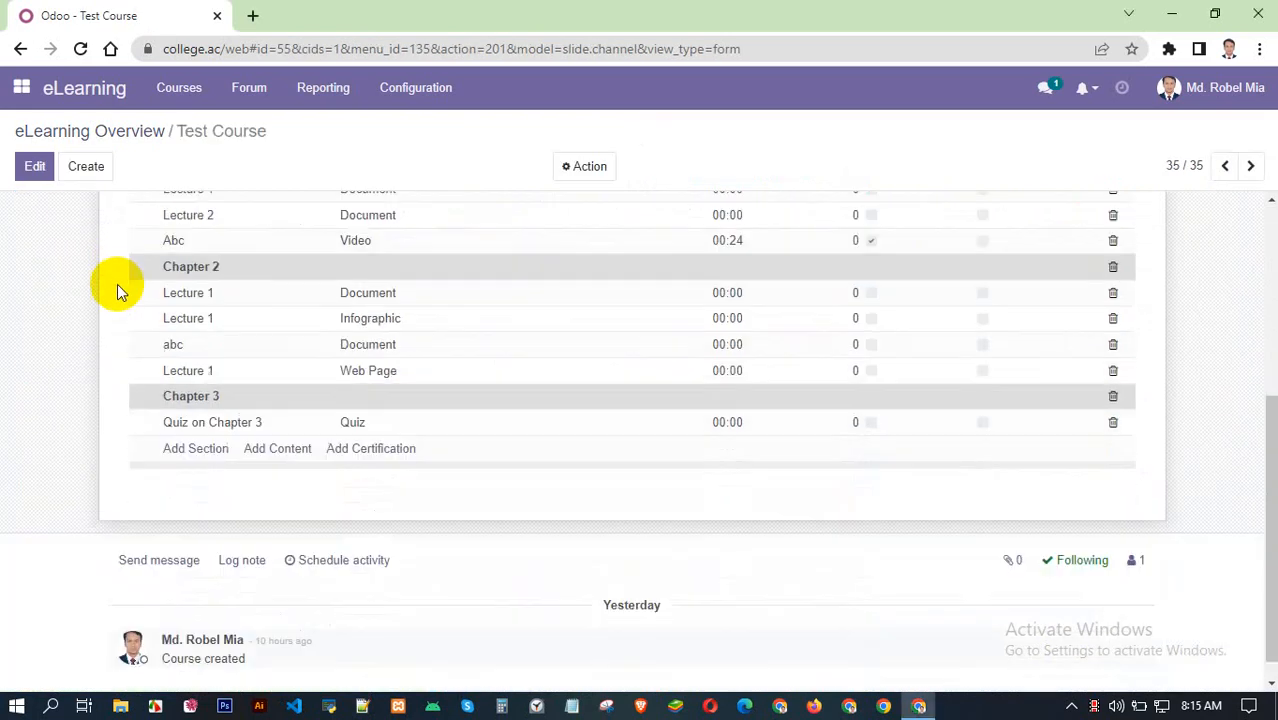
pyautogui.click(34, 163)
pyautogui.scroll(-4, 338, 428)
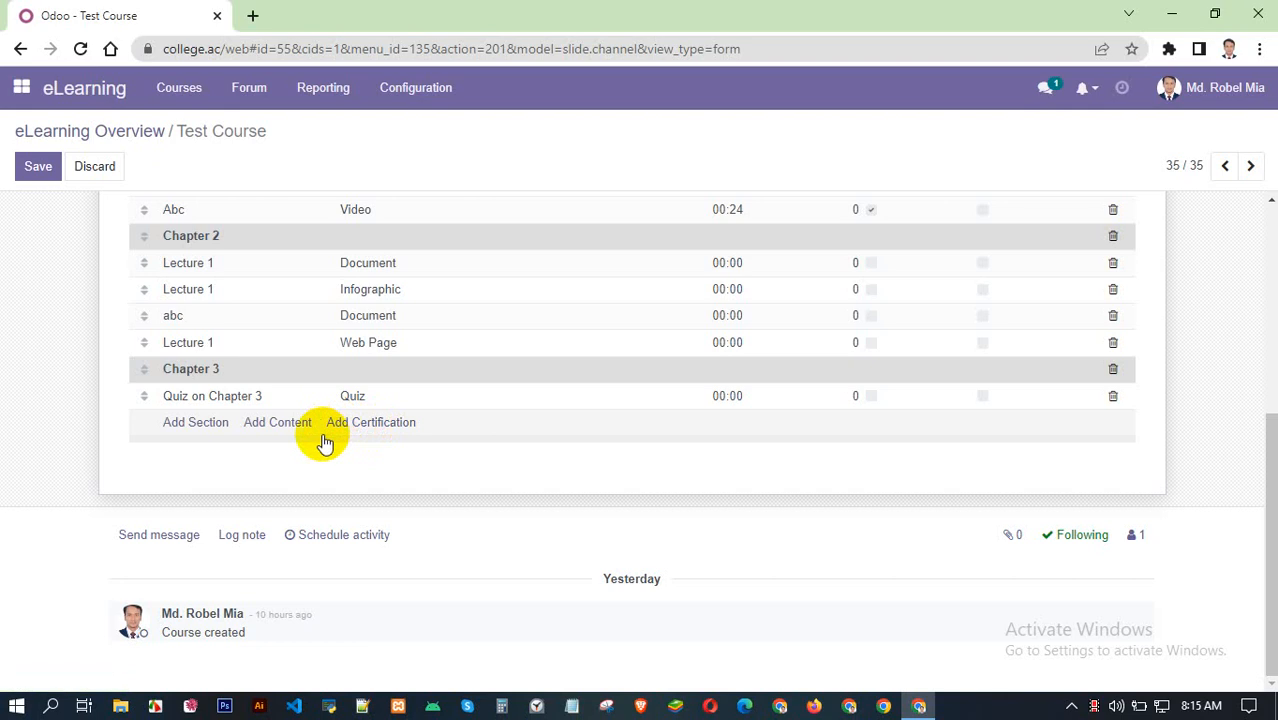
pyautogui.click(372, 424)
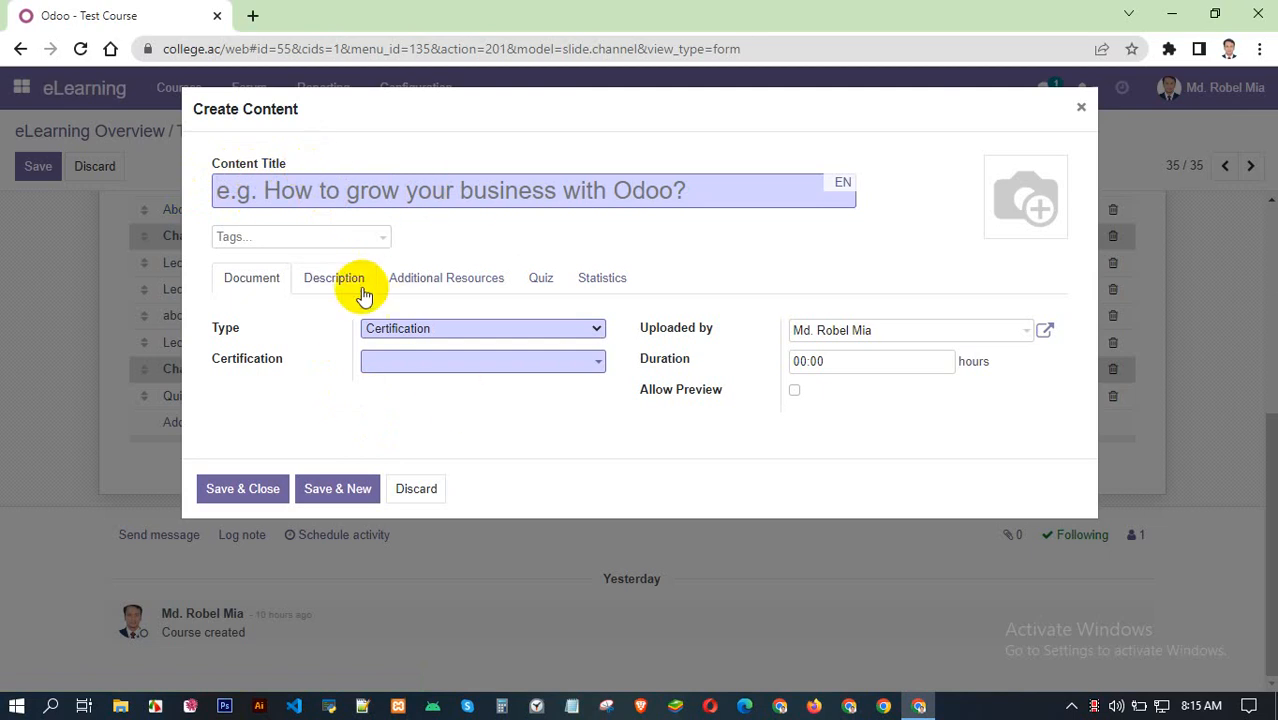
pyautogui.click(405, 205)
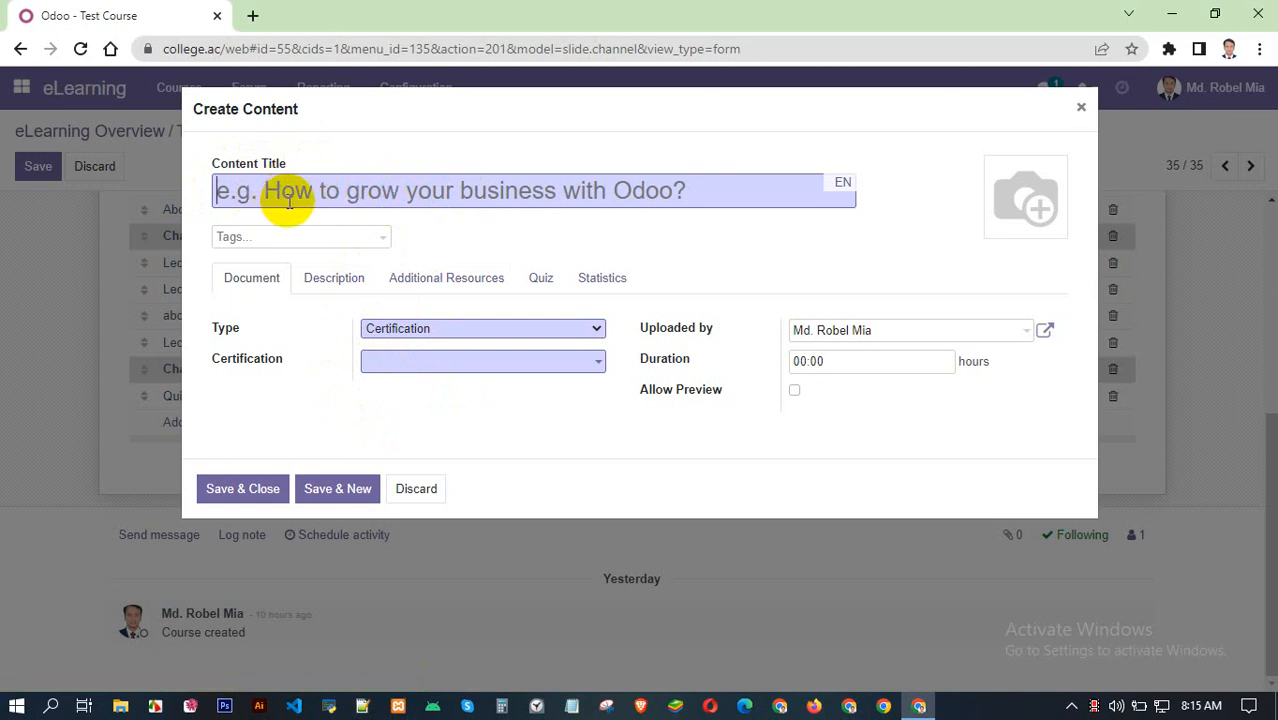
pyautogui.write('Sample ')
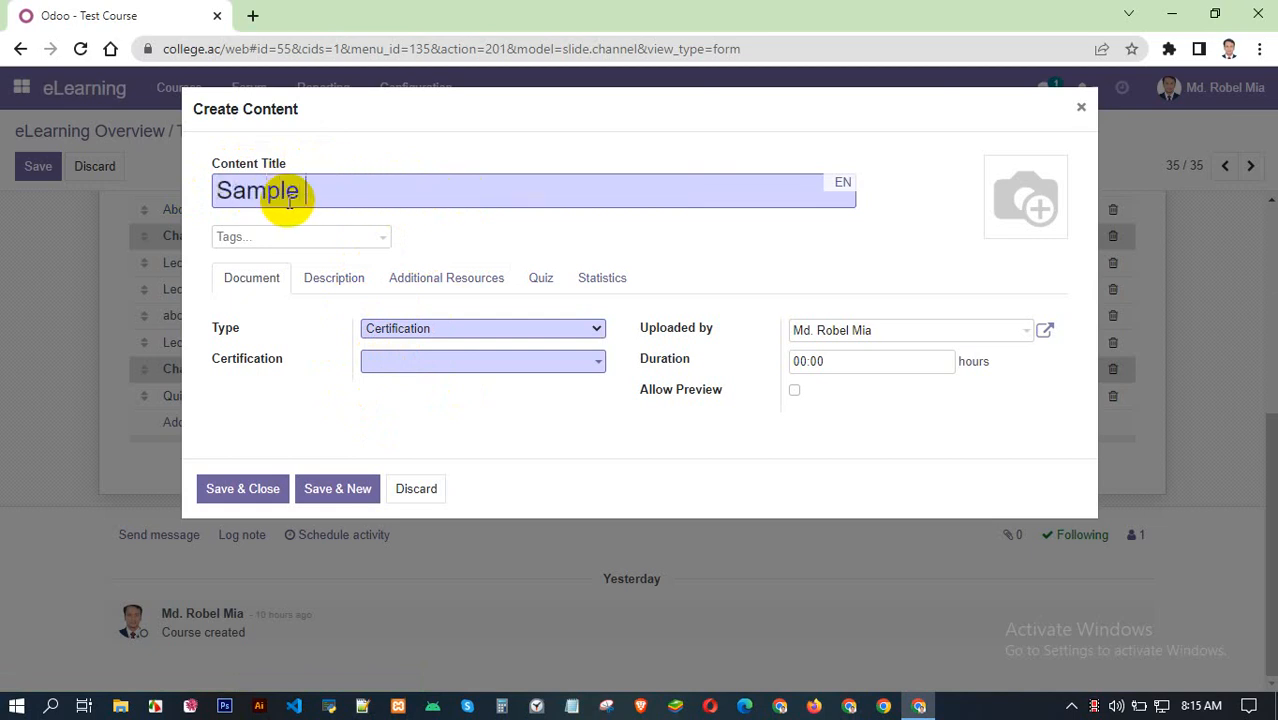
pyautogui.write('Certification')
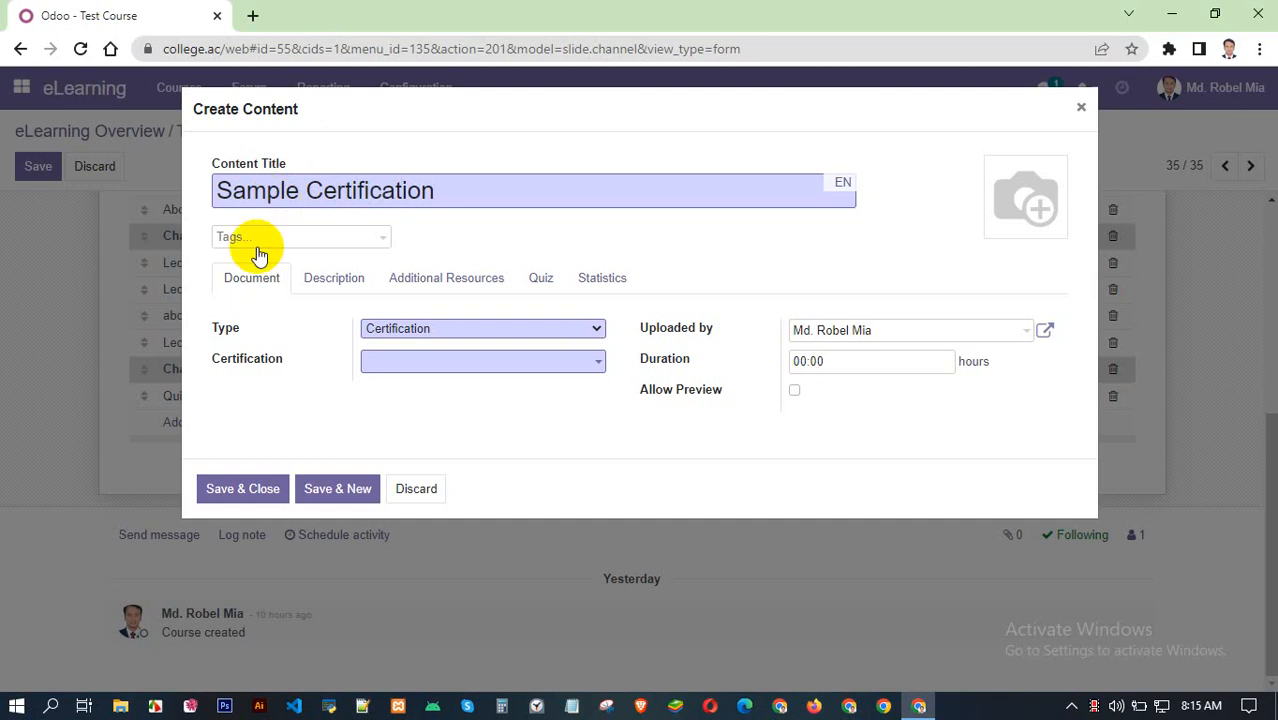
pyautogui.click(428, 326)
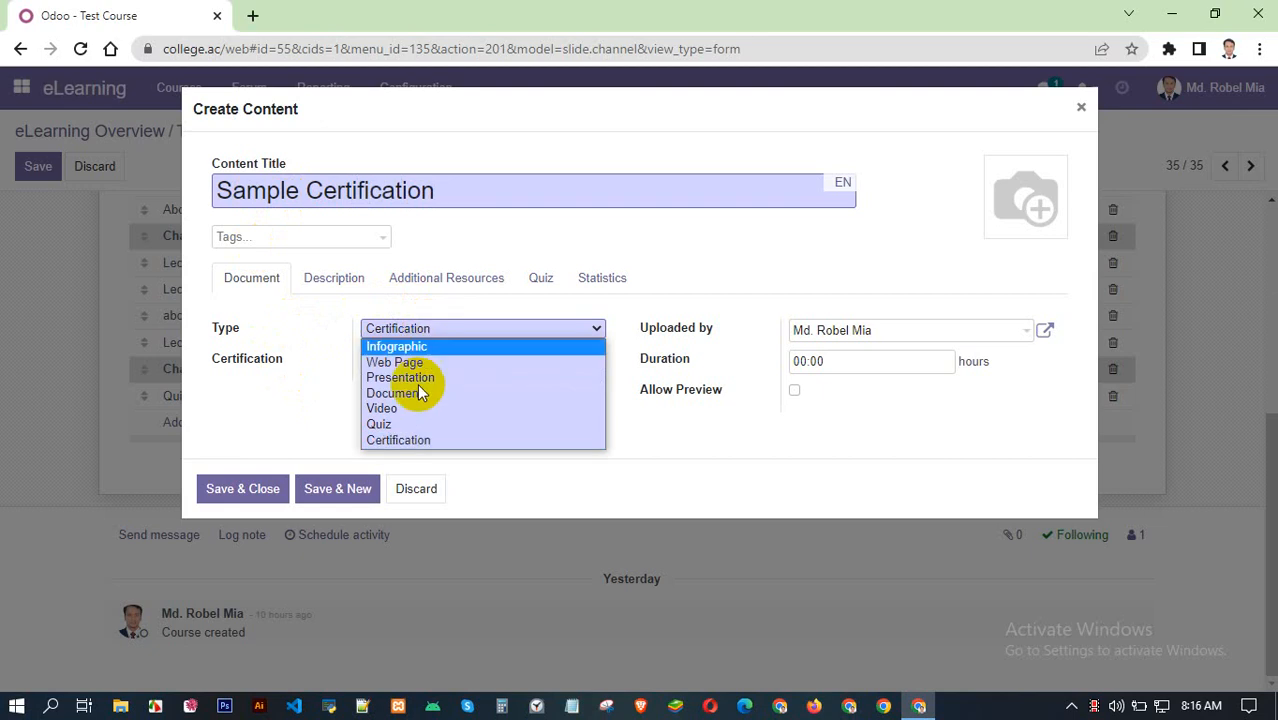
pyautogui.click(390, 441)
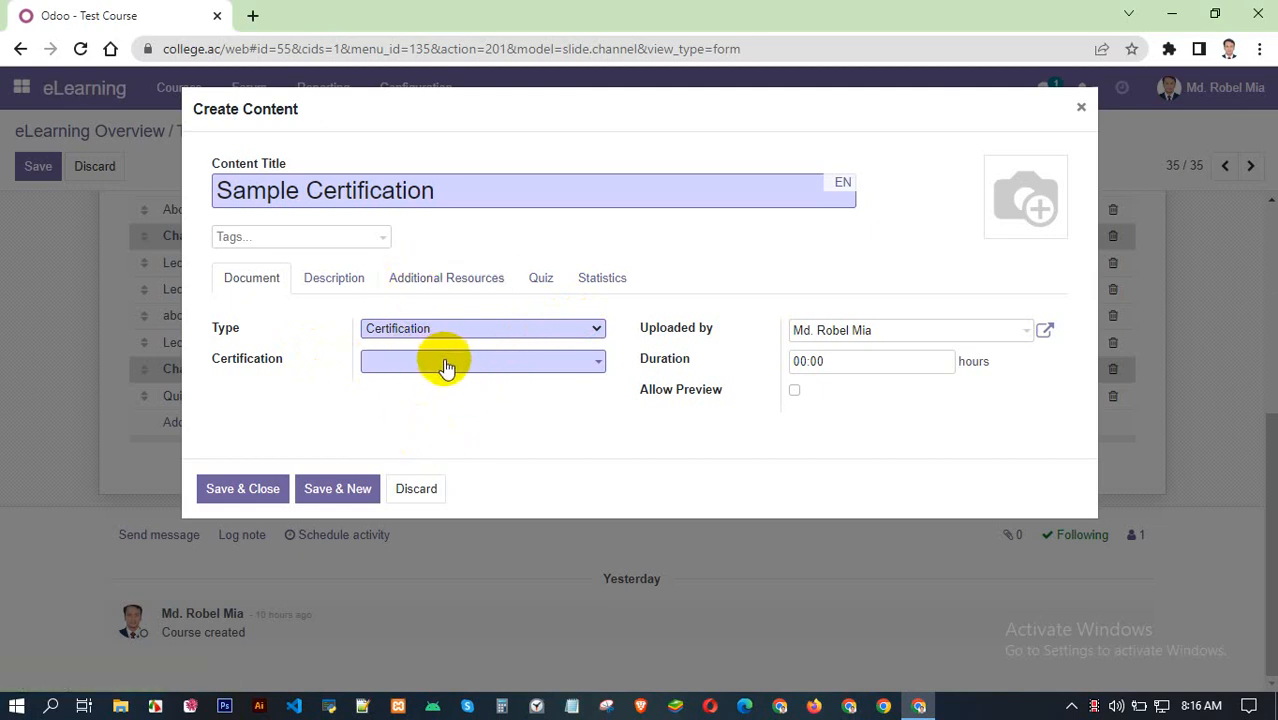
pyautogui.click(420, 489)
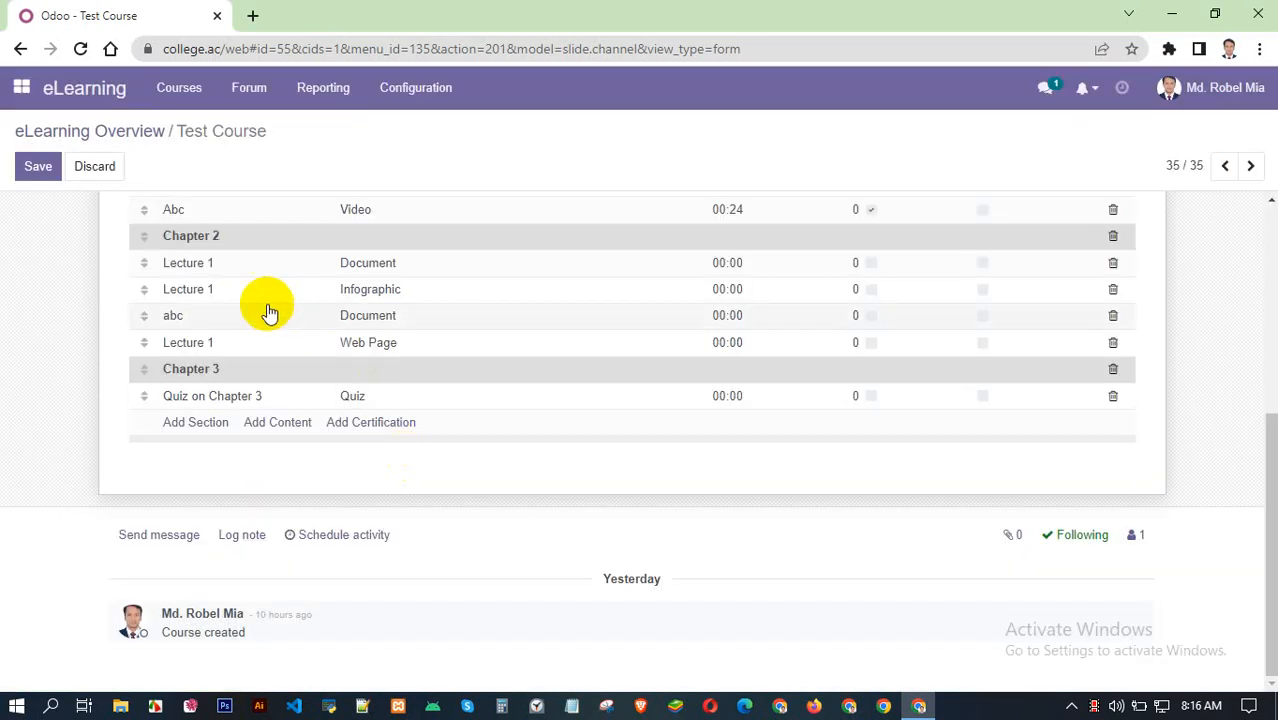
pyautogui.click(94, 176)
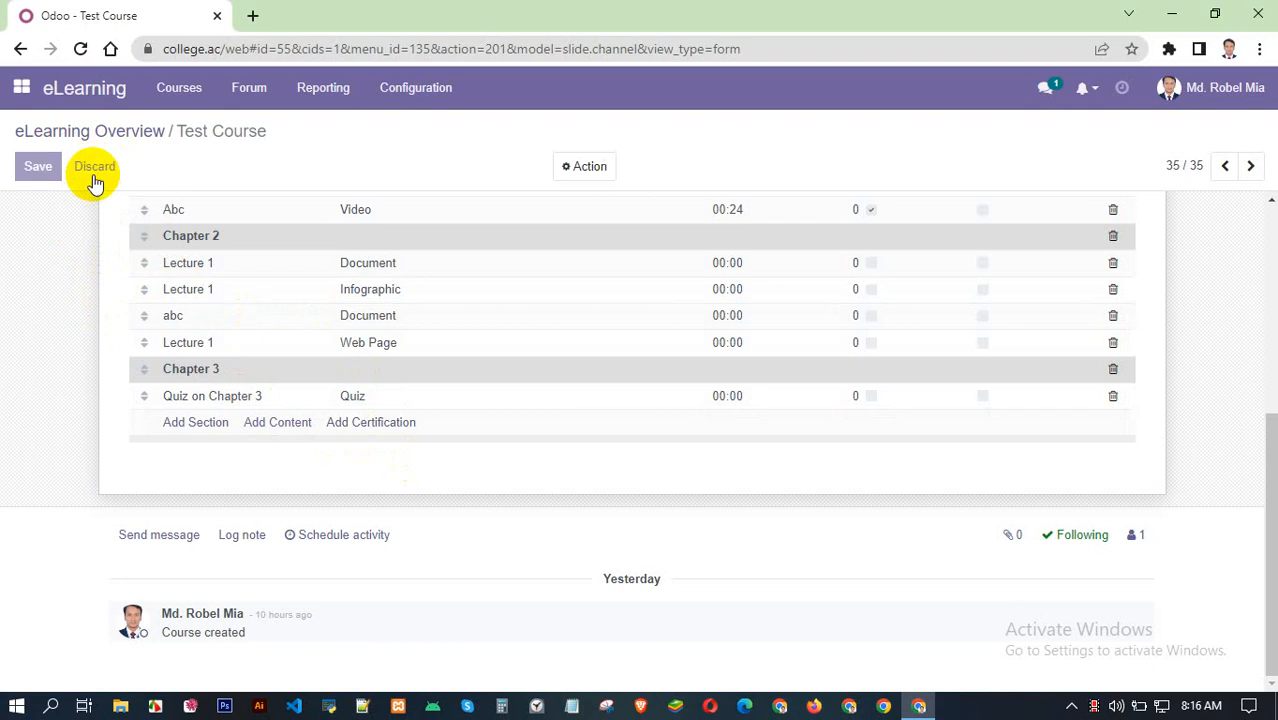
# Step: Go to the eLearning certifications and create a new one with the survey title "Abc Certification"
pyautogui.click(186, 92)
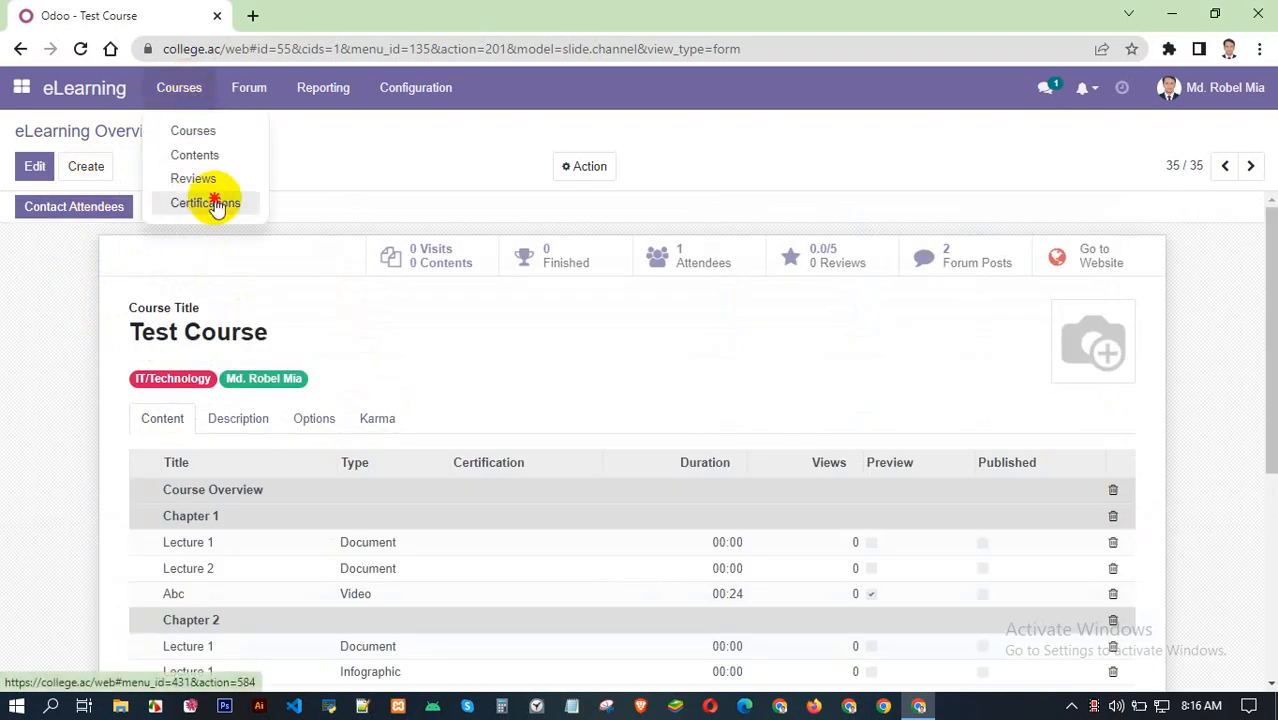
pyautogui.click(214, 200)
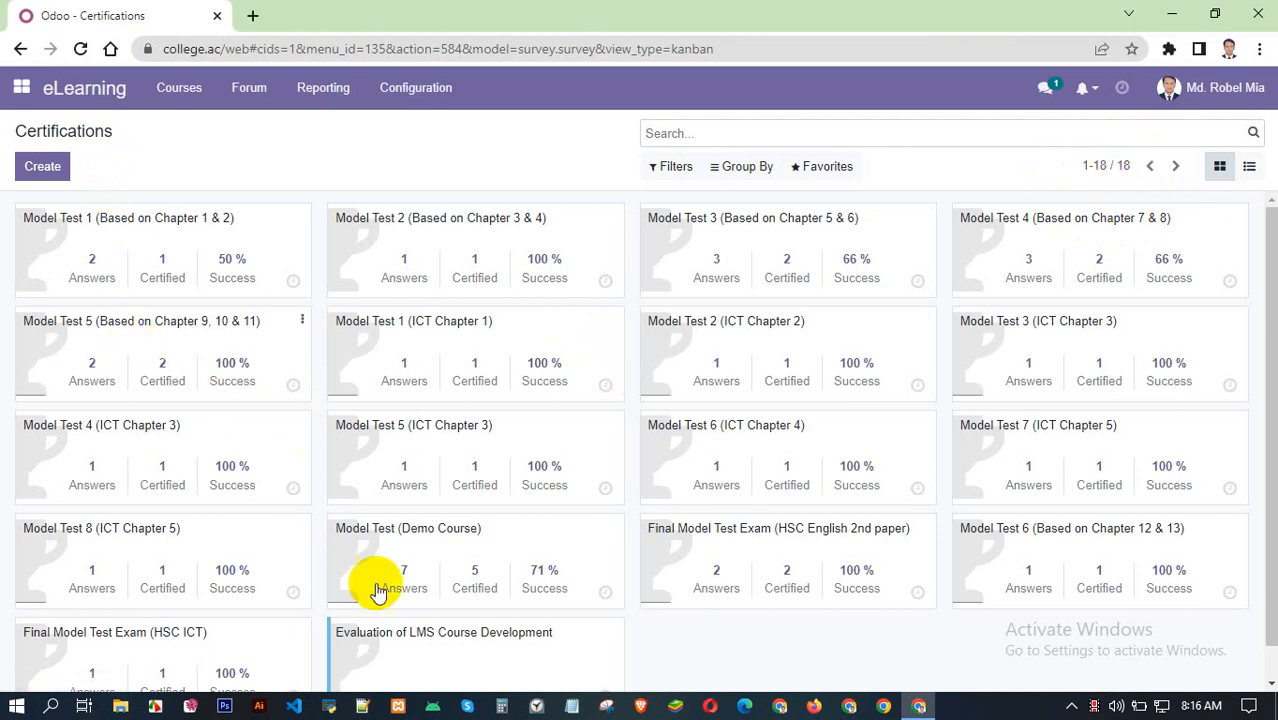
pyautogui.scroll(-1, 371, 505)
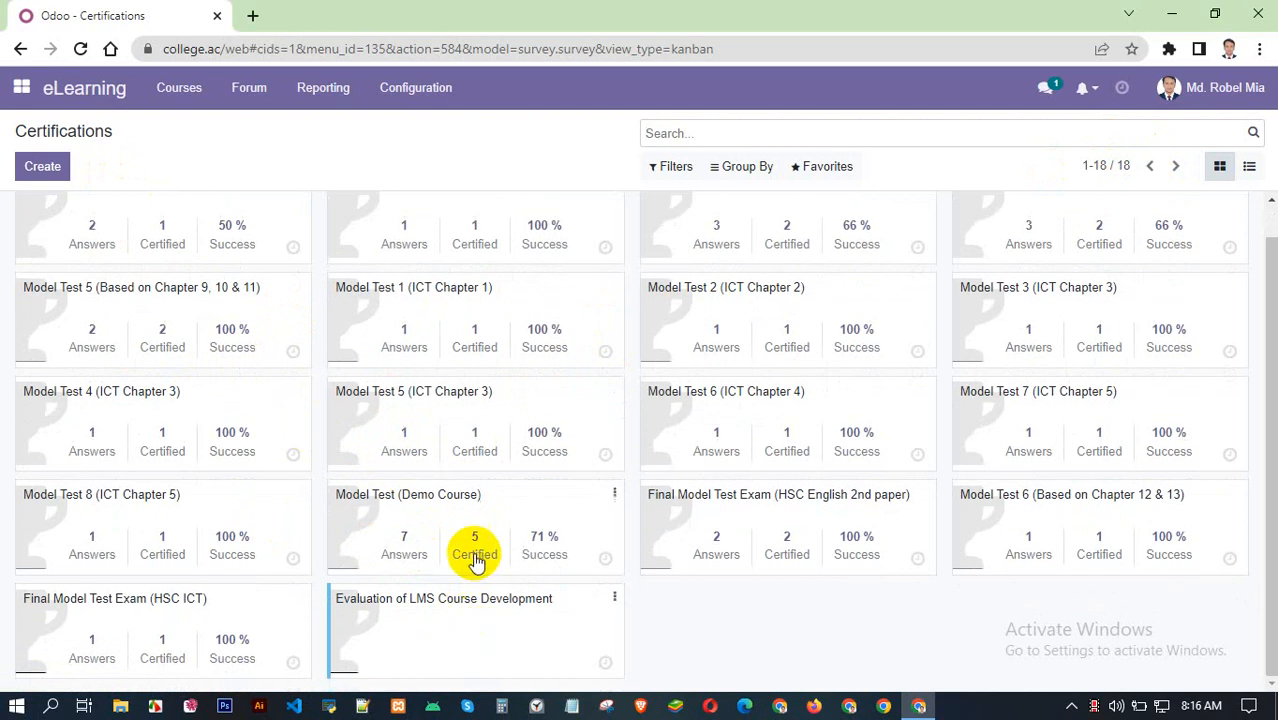
pyautogui.scroll(1, 338, 480)
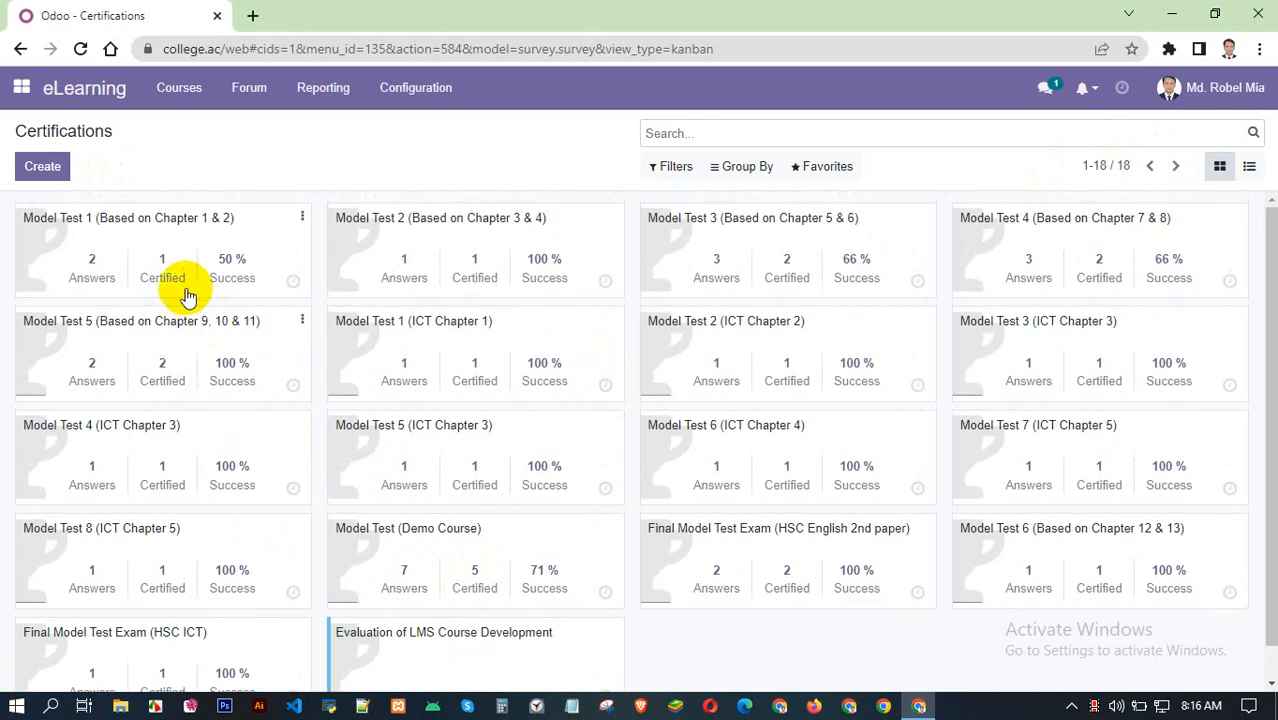
pyautogui.click(52, 167)
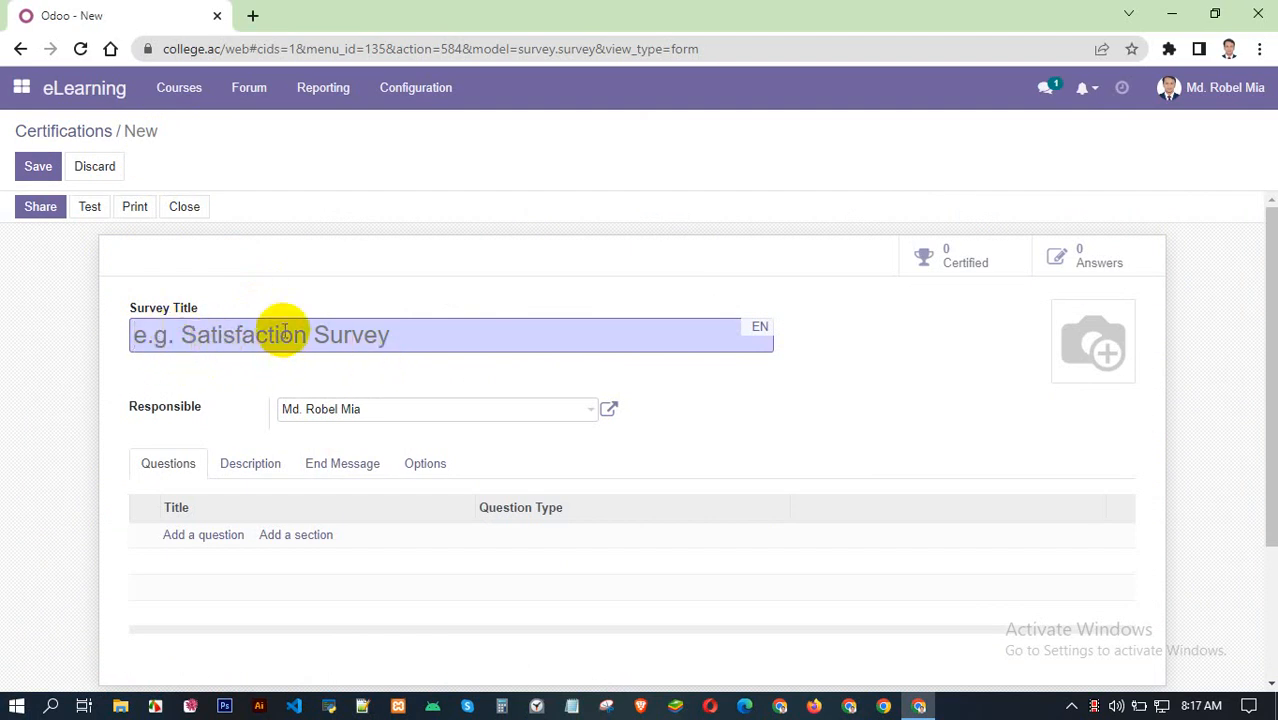
pyautogui.write('Abc Certification')
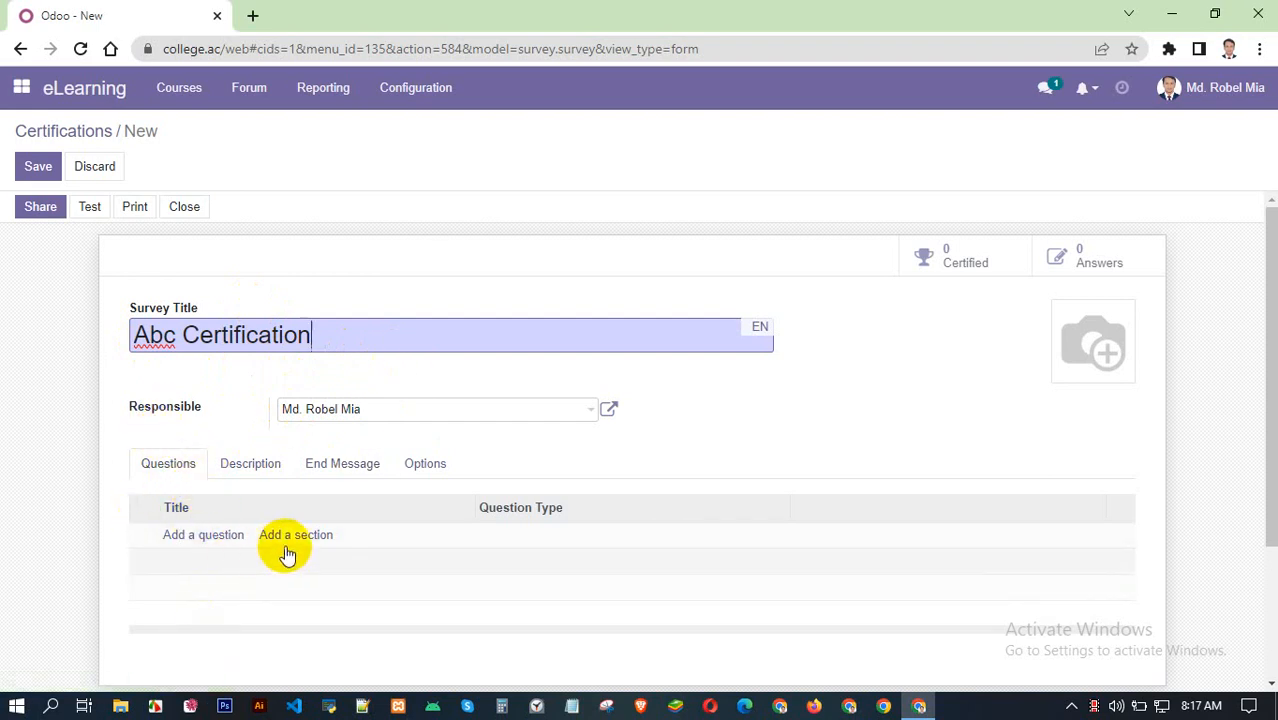
# Step: Examine the new certification's description and end message areas without entering any text
pyautogui.click(252, 468)
pyautogui.scroll(-3, 257, 403)
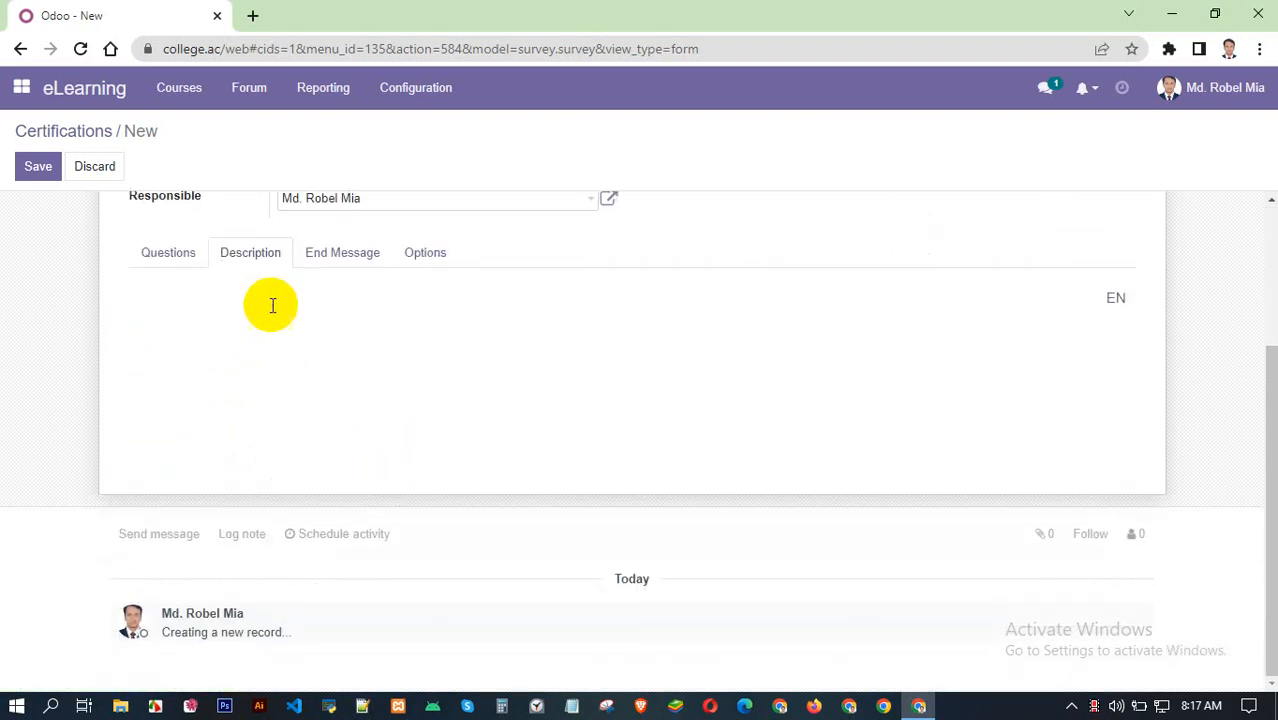
pyautogui.click(262, 291)
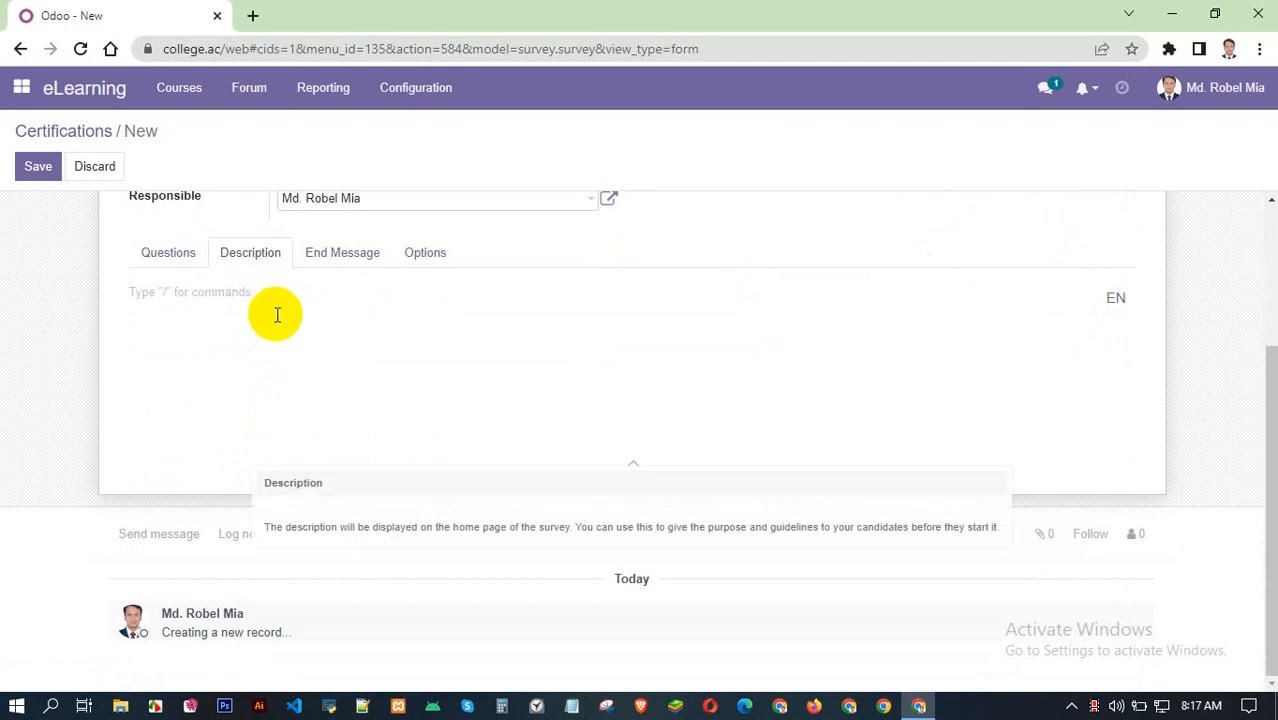
pyautogui.scroll(1, 270, 320)
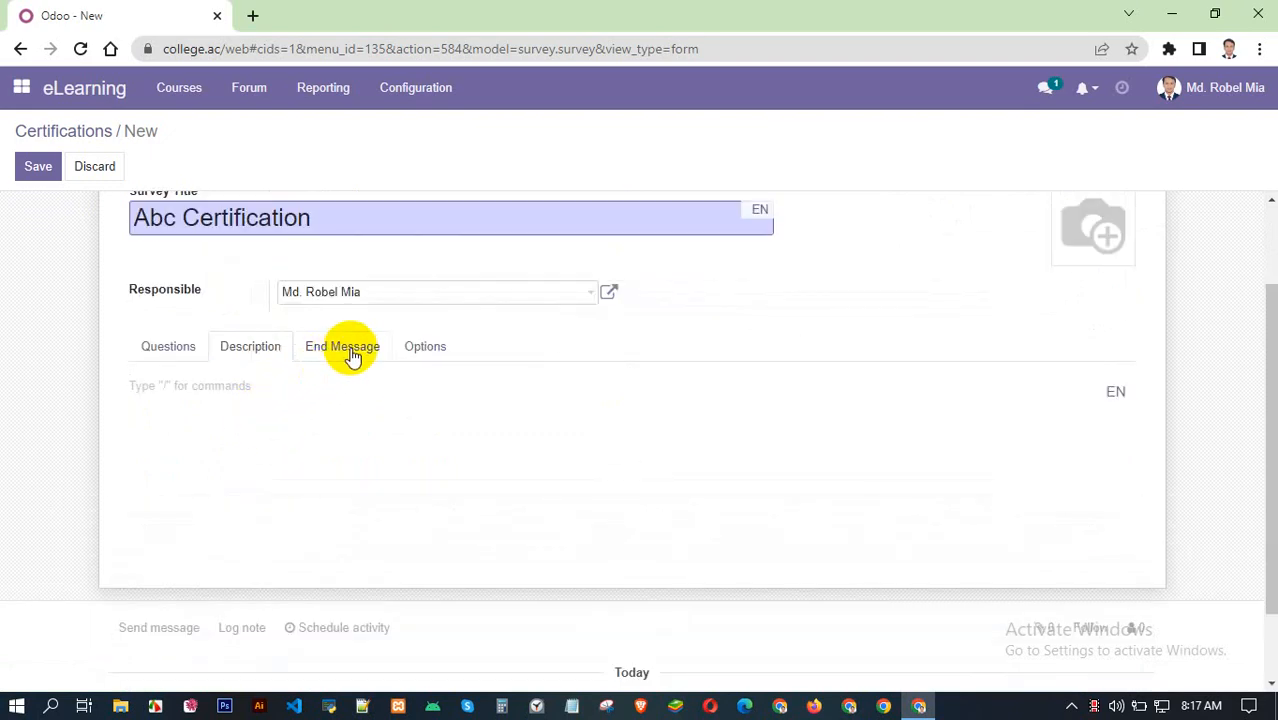
pyautogui.click(348, 357)
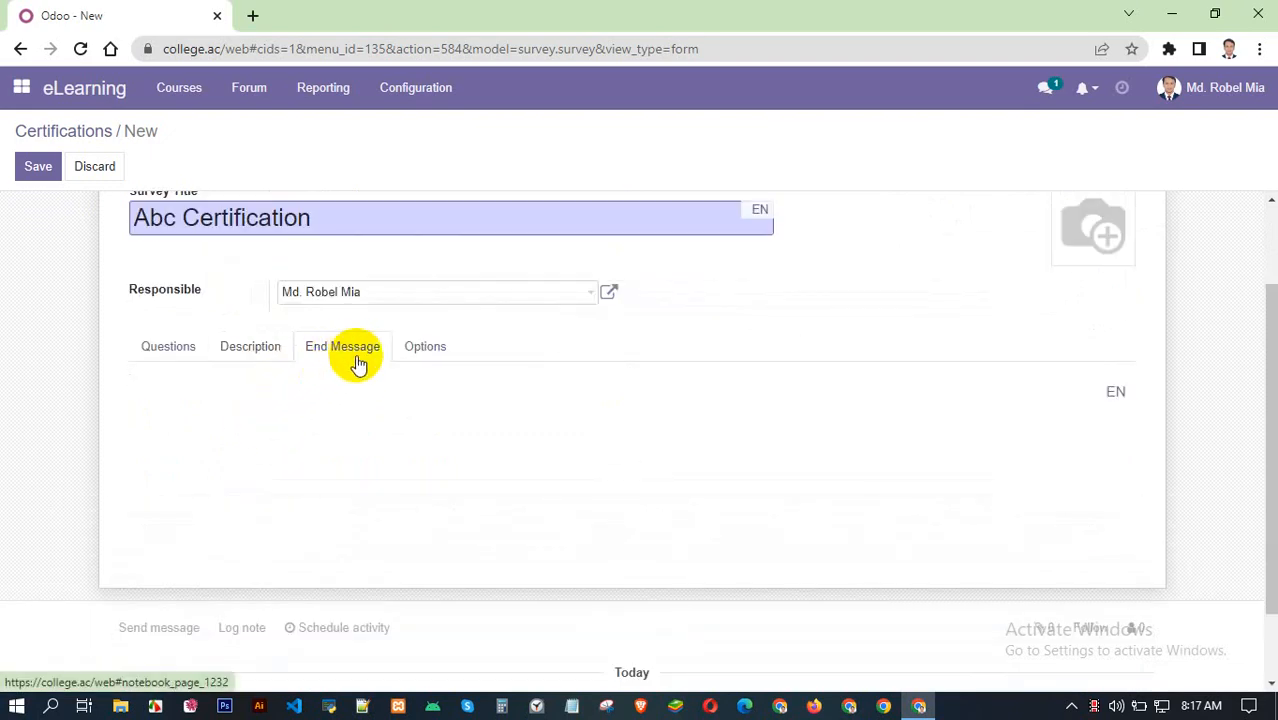
pyautogui.click(308, 390)
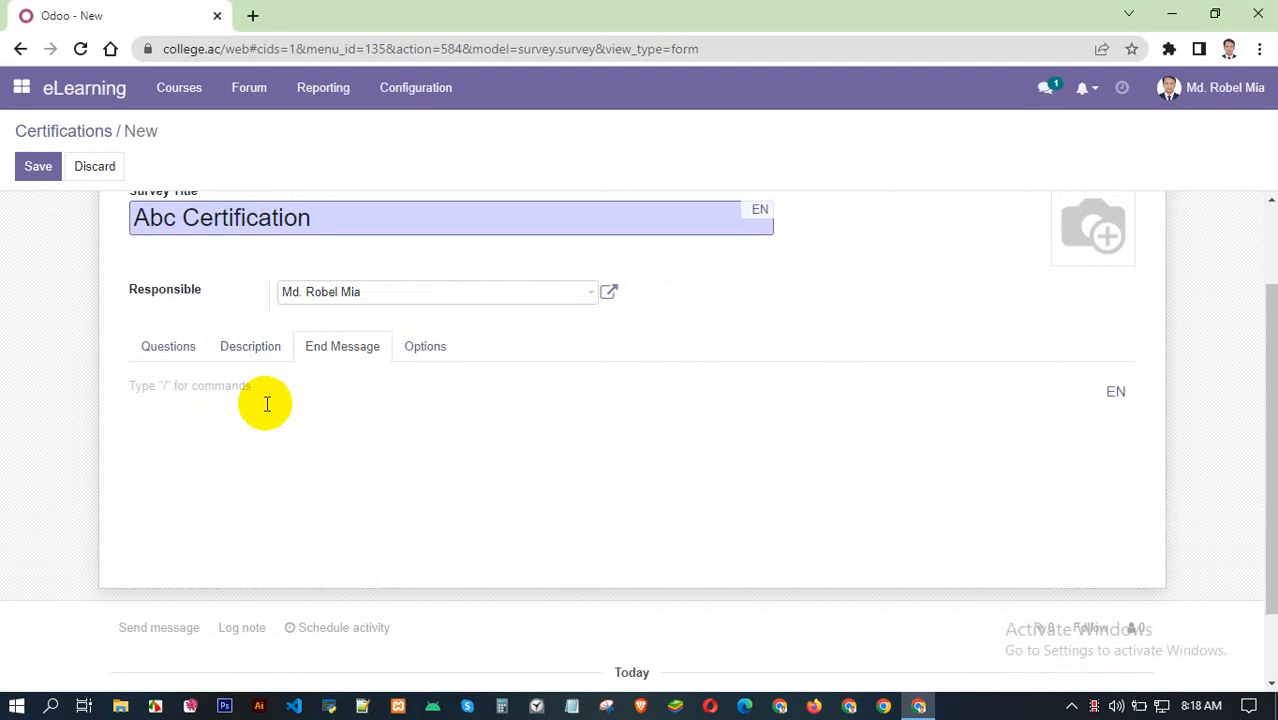
# Step: Examine the certification's question options: layout, progression mode, survey time limit and question selection
pyautogui.click(424, 348)
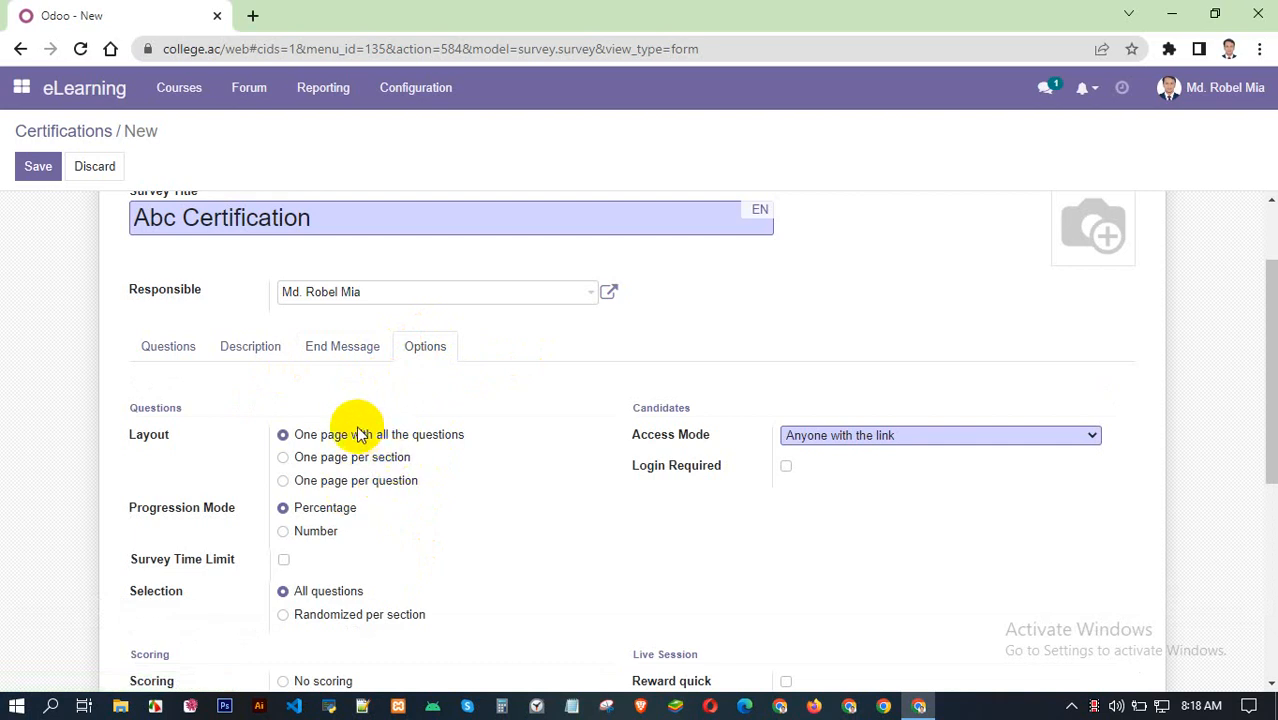
pyautogui.scroll(-1, 312, 432)
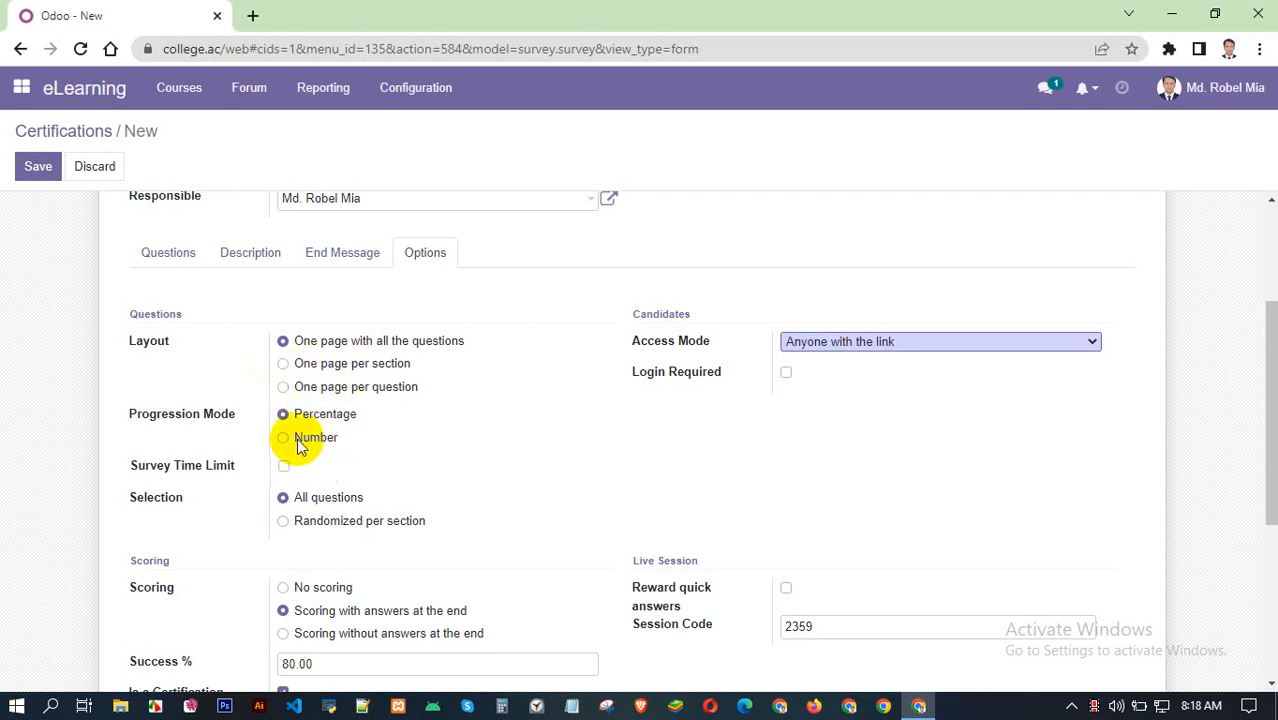
pyautogui.scroll(-1, 190, 363)
pyautogui.scroll(1, 200, 337)
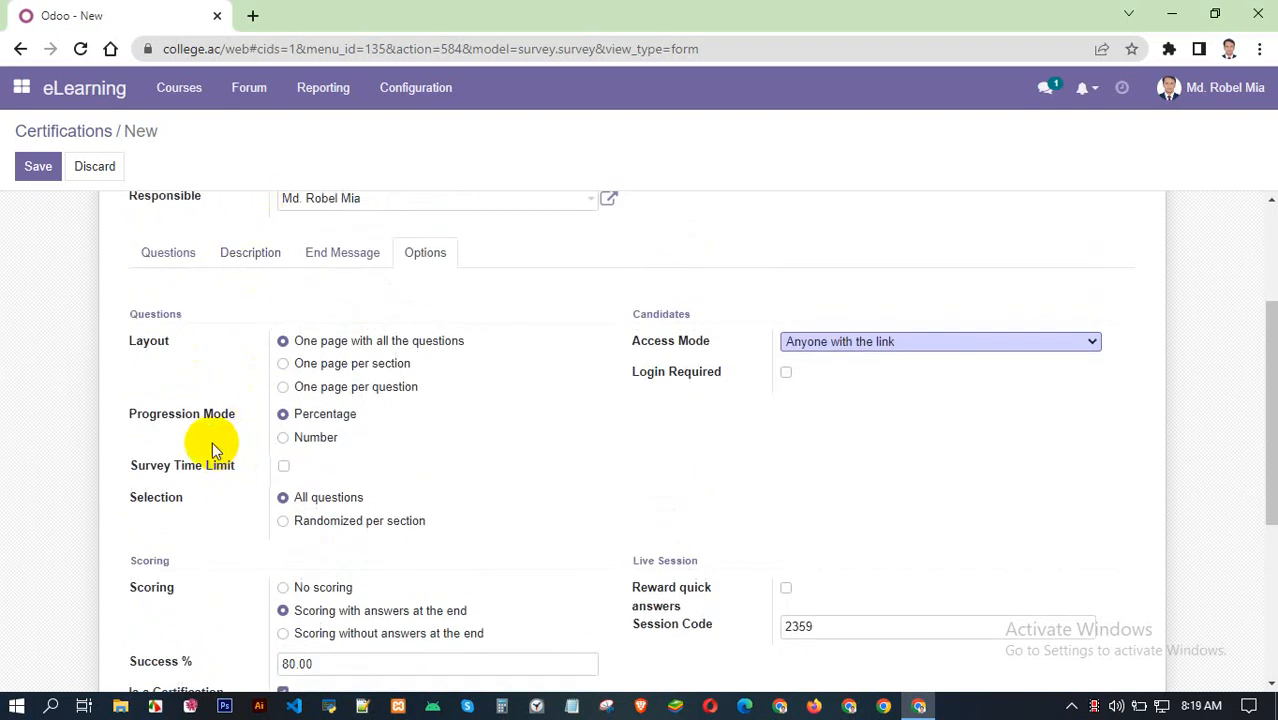
pyautogui.click(285, 468)
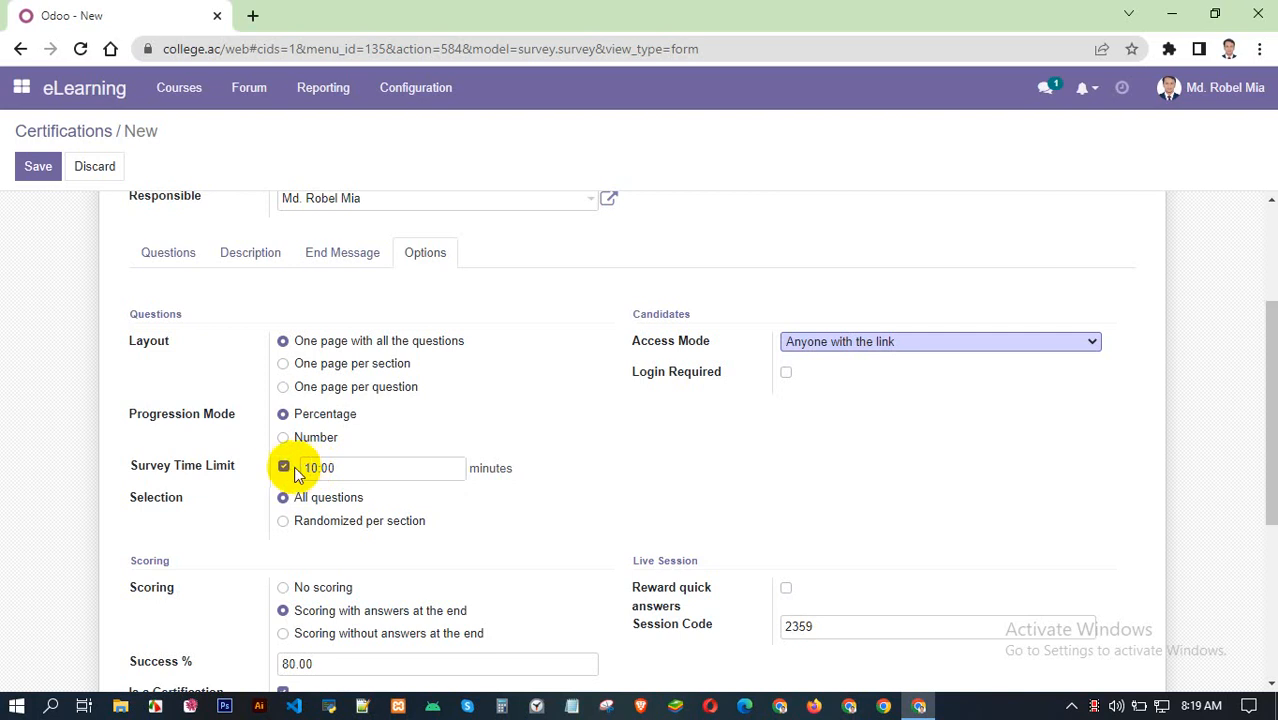
pyautogui.click(284, 468)
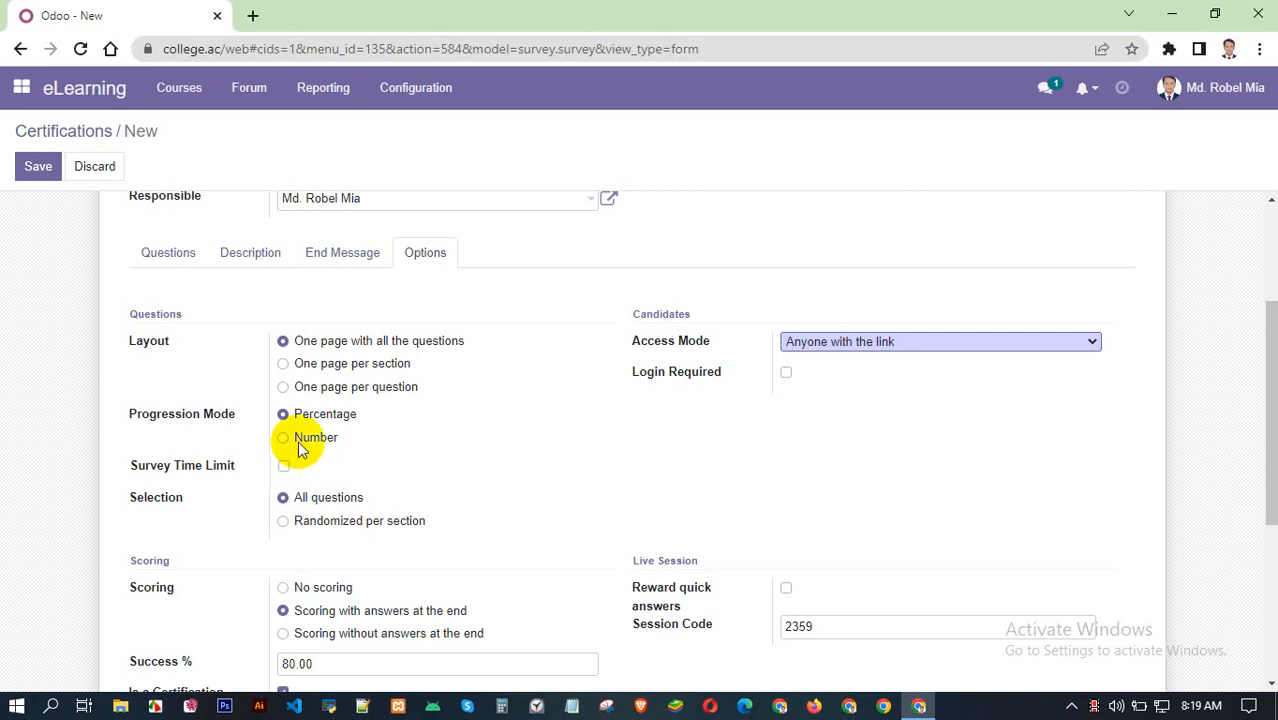
pyautogui.scroll(-1, 305, 430)
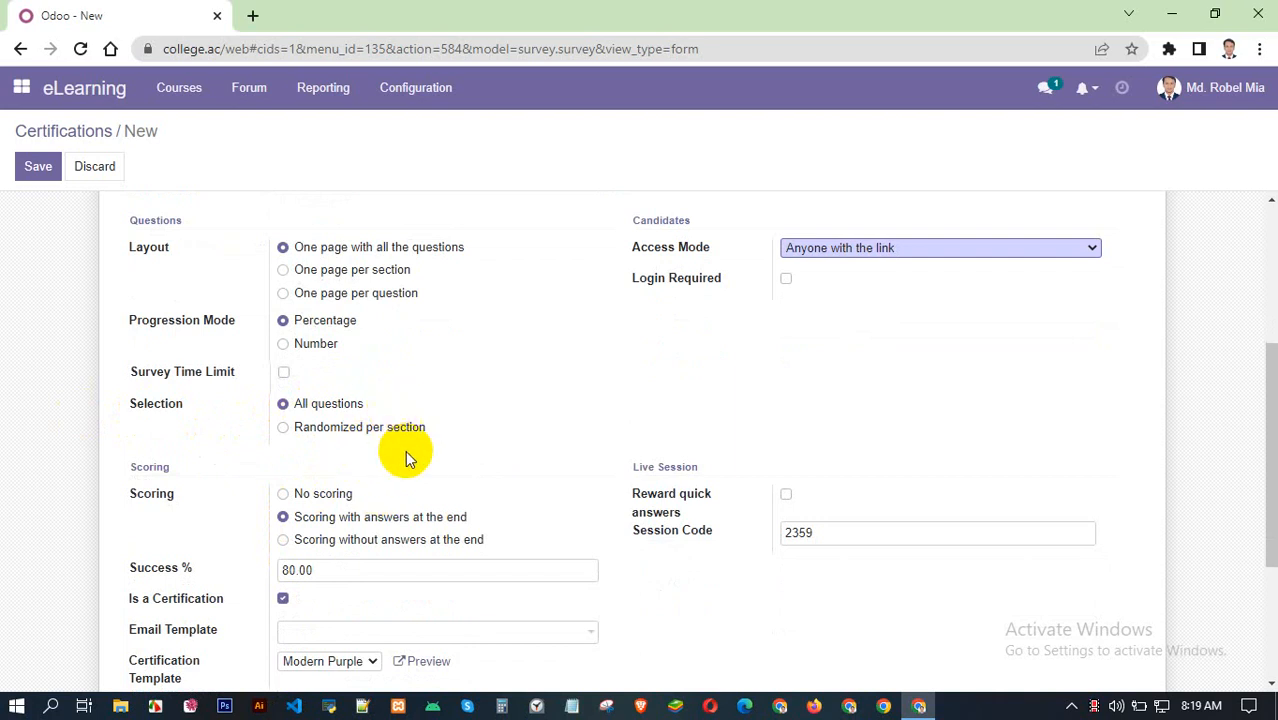
pyautogui.scroll(-2, 360, 470)
pyautogui.scroll(2, 370, 400)
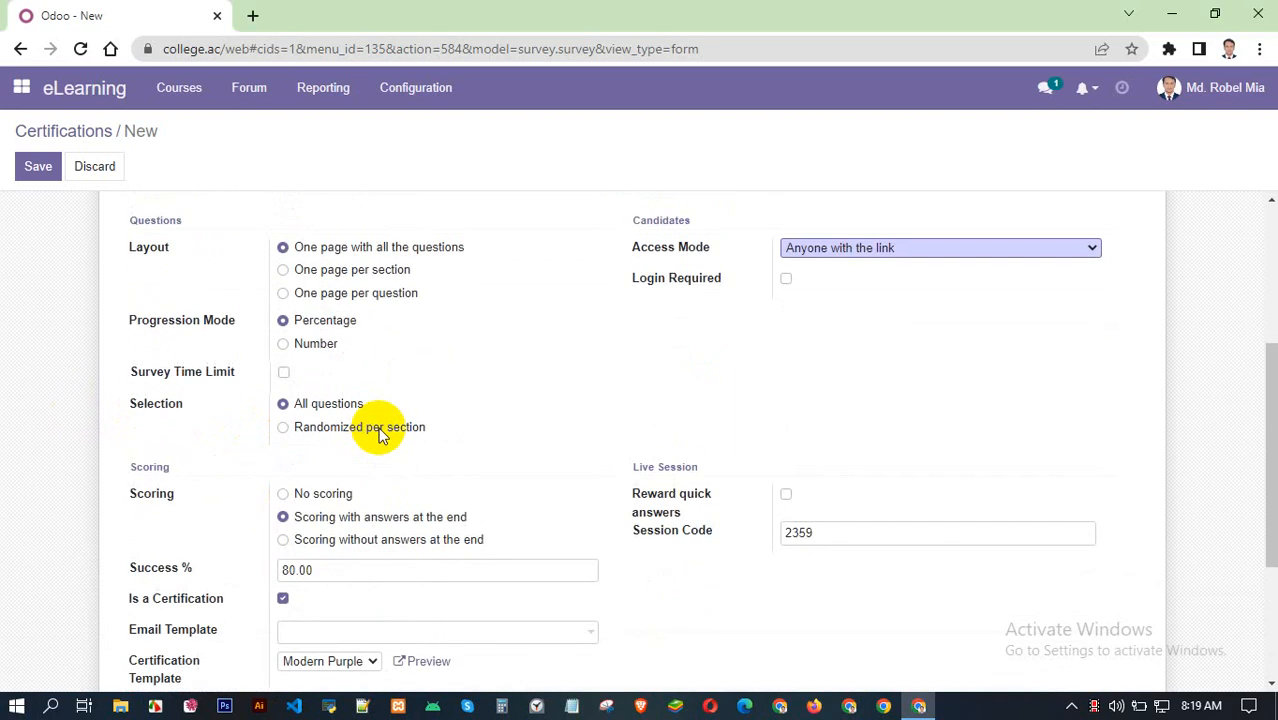
# Step: Examine the certification's scoring options, including the success percentage, email template and certification template
pyautogui.scroll(-1, 380, 432)
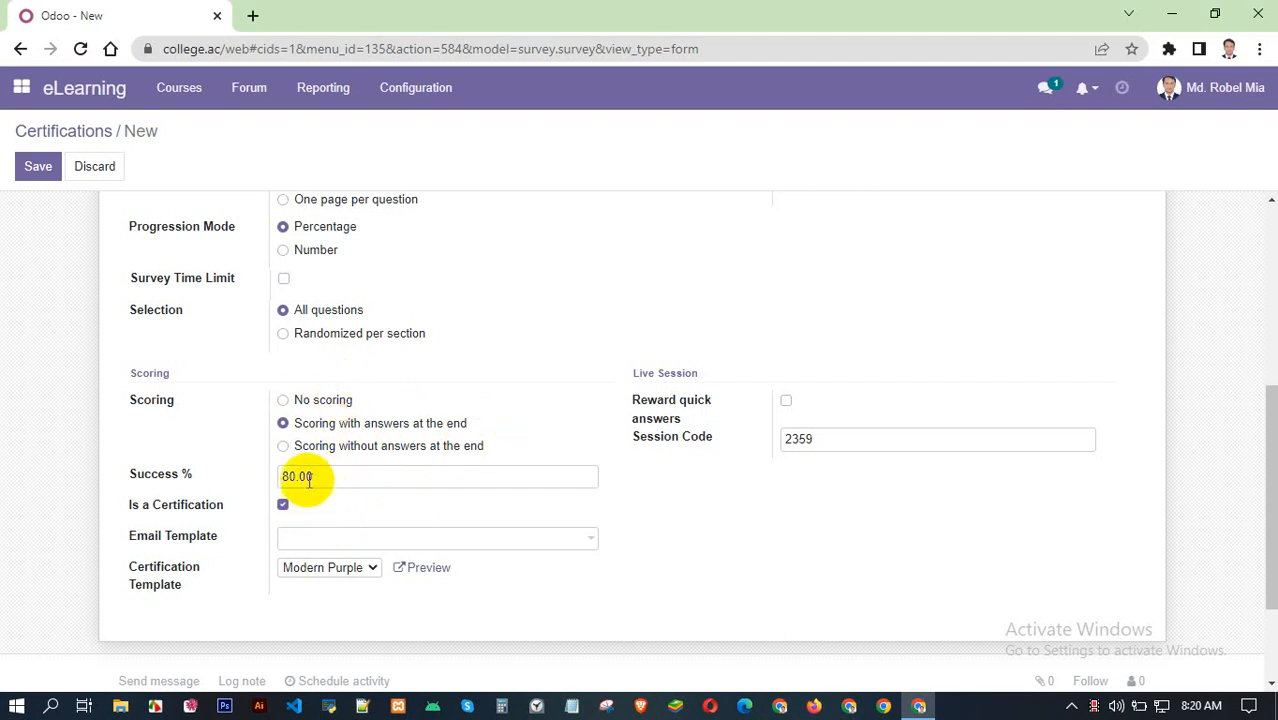
pyautogui.scroll(-1, 345, 374)
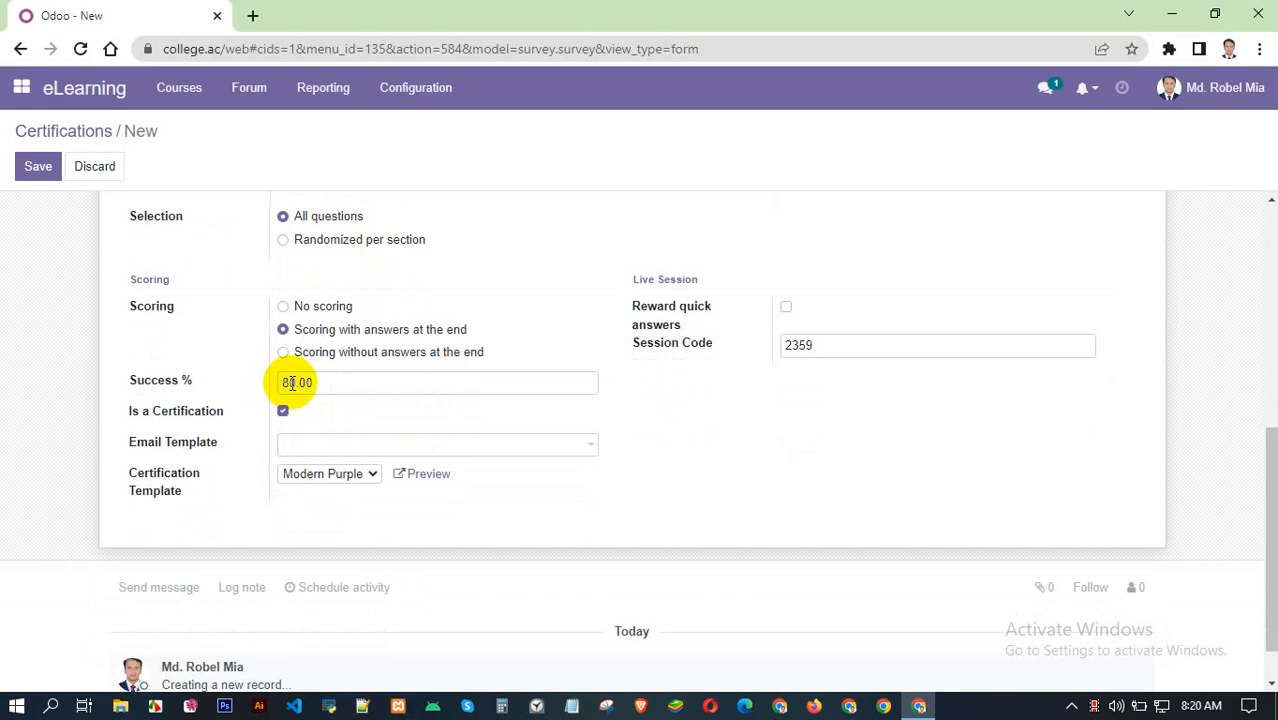
pyautogui.moveTo(291, 383); pyautogui.dragTo(250, 393)
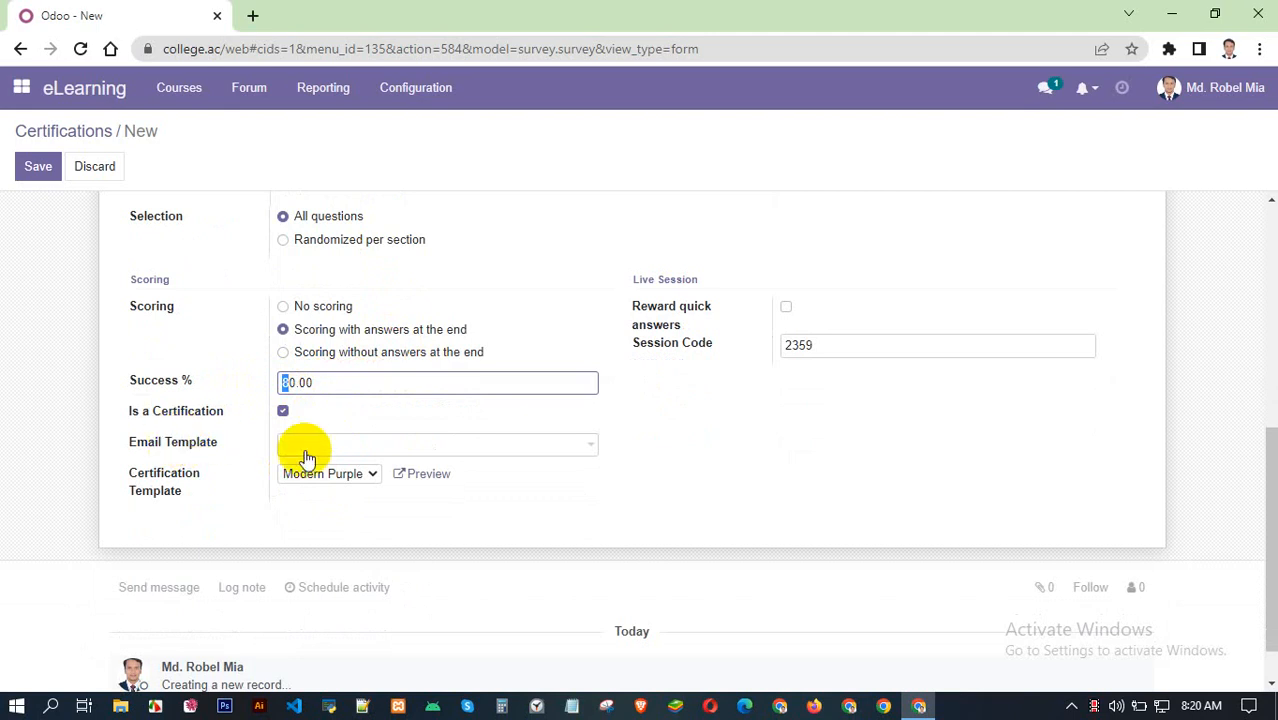
pyautogui.click(390, 452)
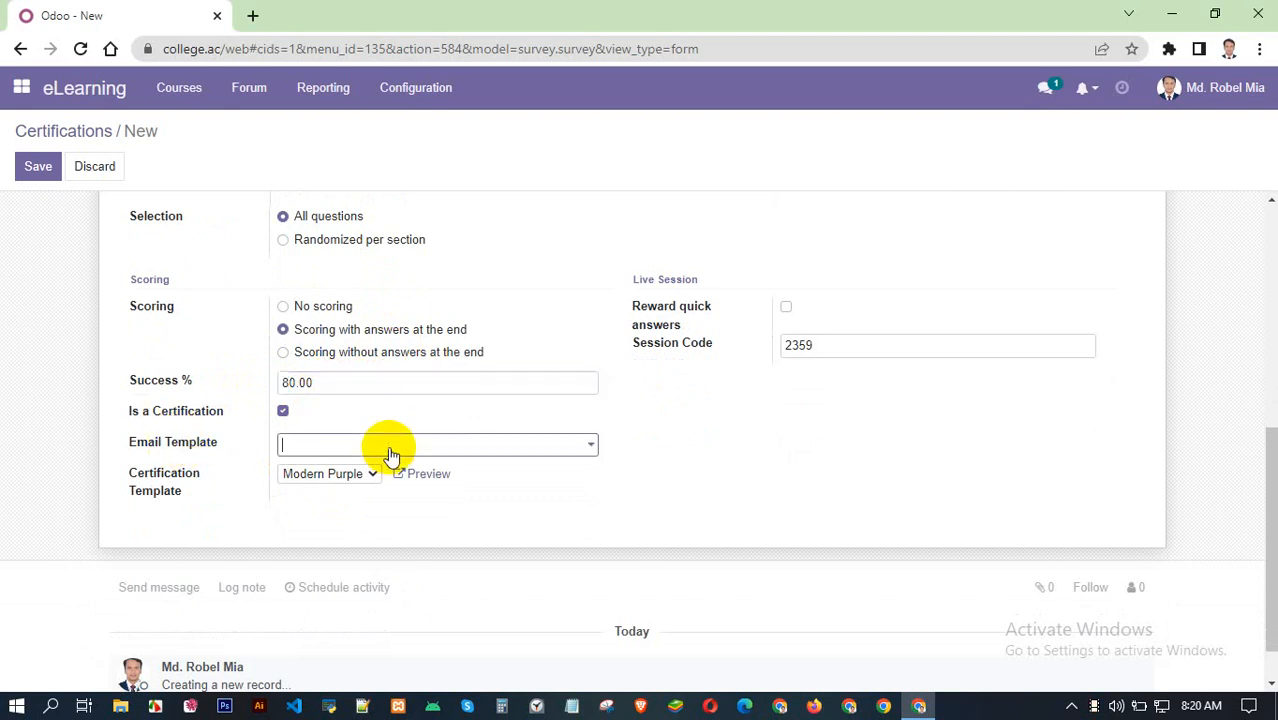
pyautogui.click(199, 485)
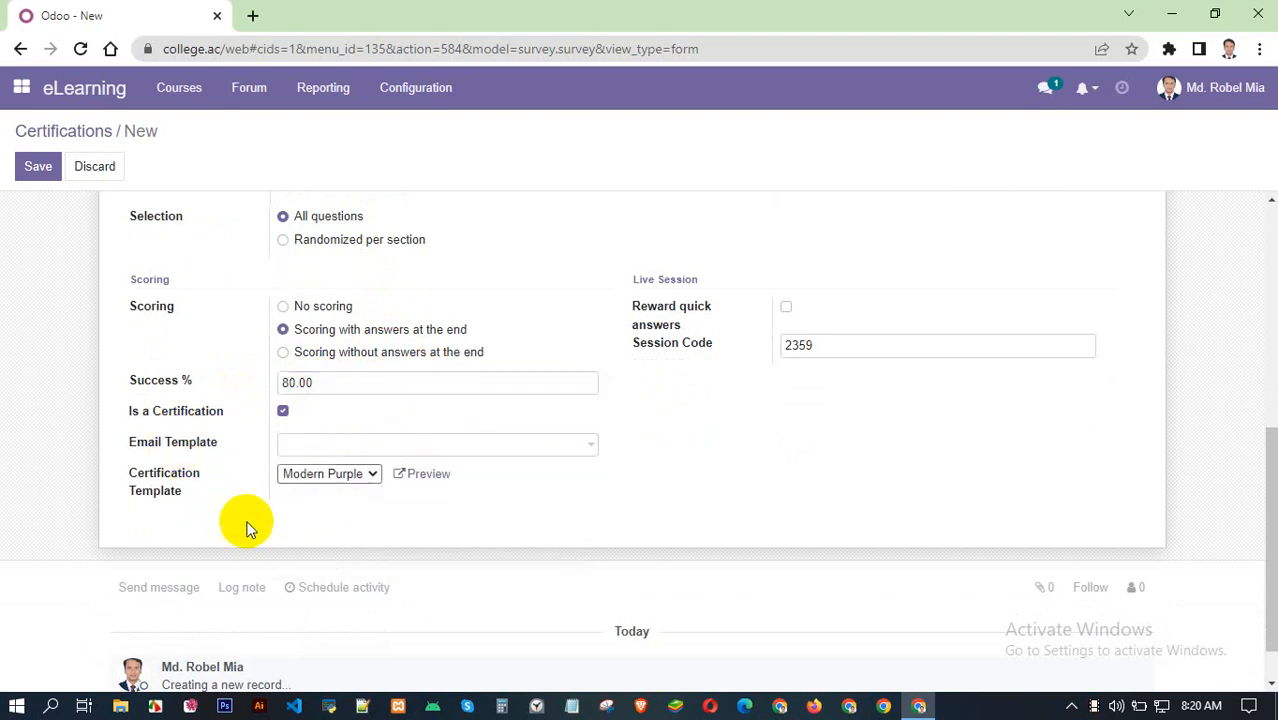
# Step: Examine the available certification templates and the candidates' access mode choices without changing either
pyautogui.click(325, 476)
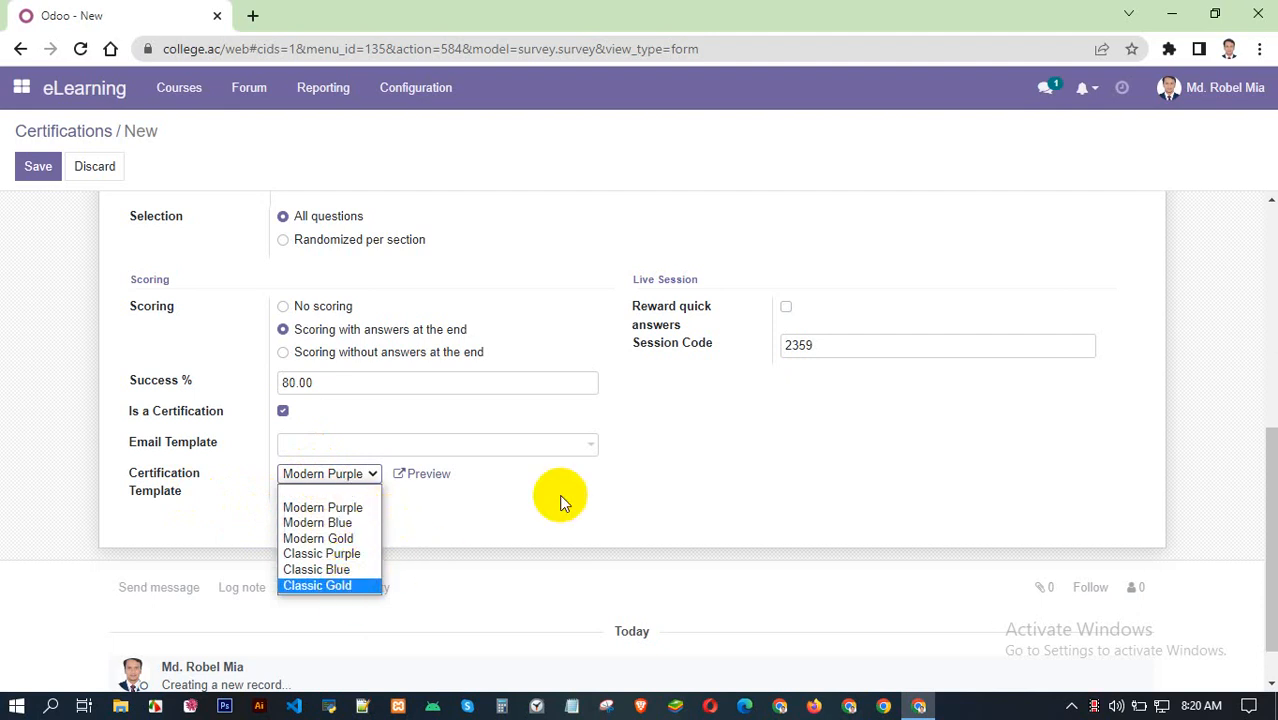
pyautogui.click(779, 488)
pyautogui.scroll(2, 739, 480)
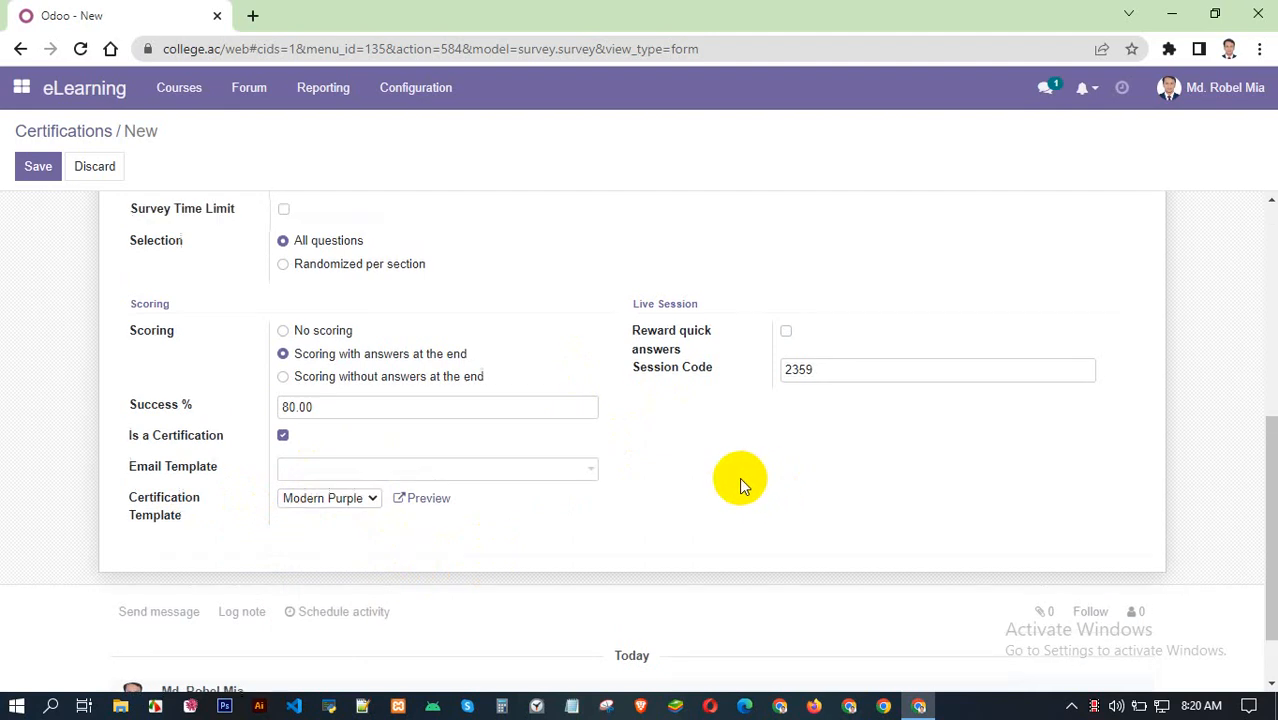
pyautogui.scroll(2, 740, 400)
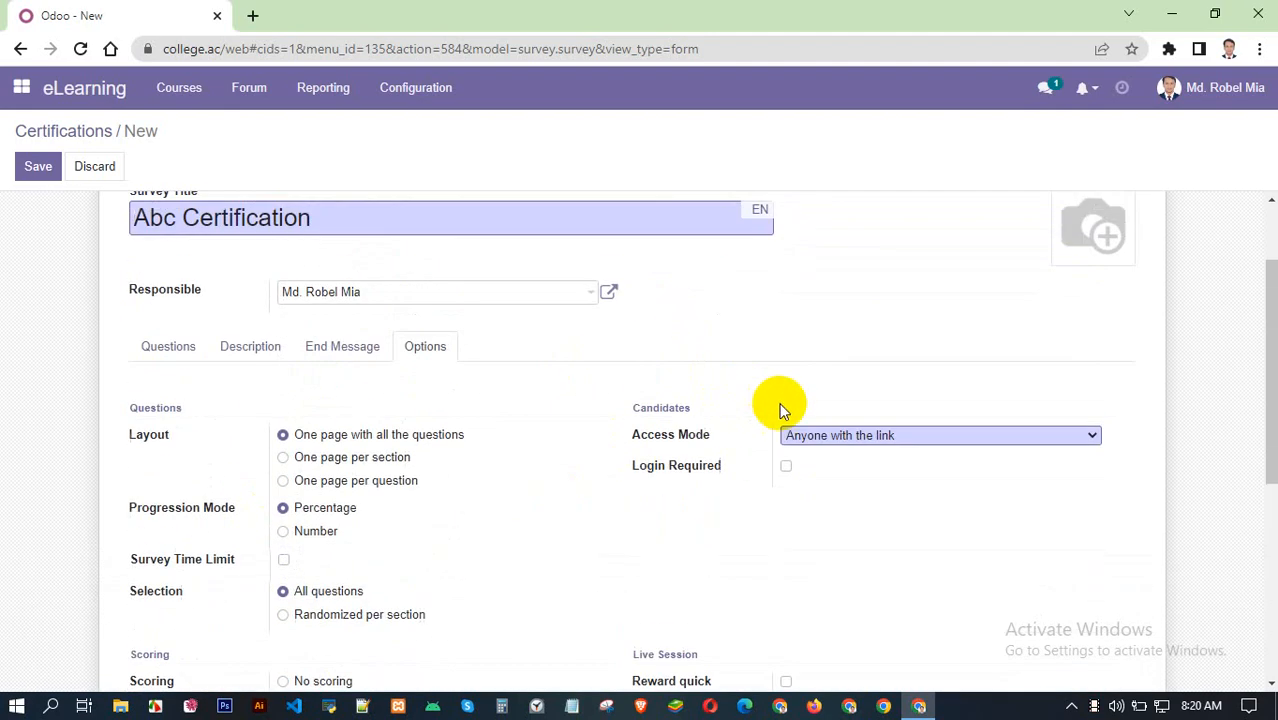
pyautogui.click(858, 437)
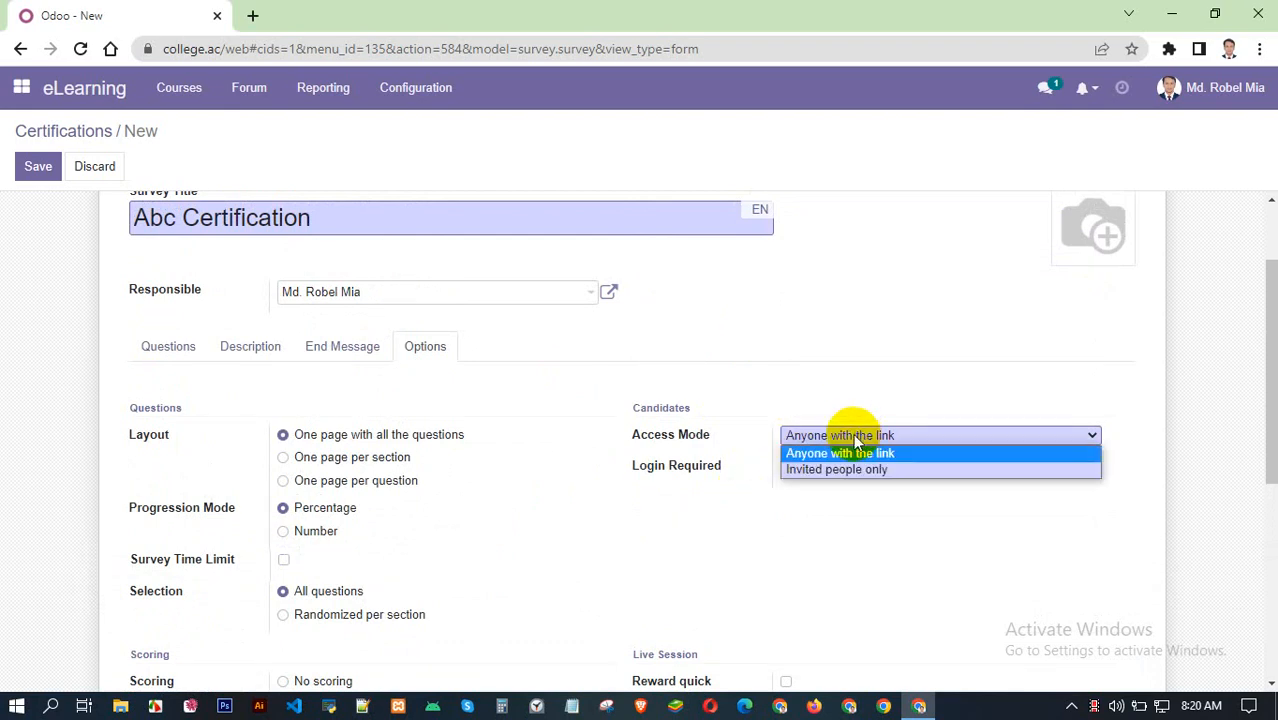
pyautogui.click(795, 525)
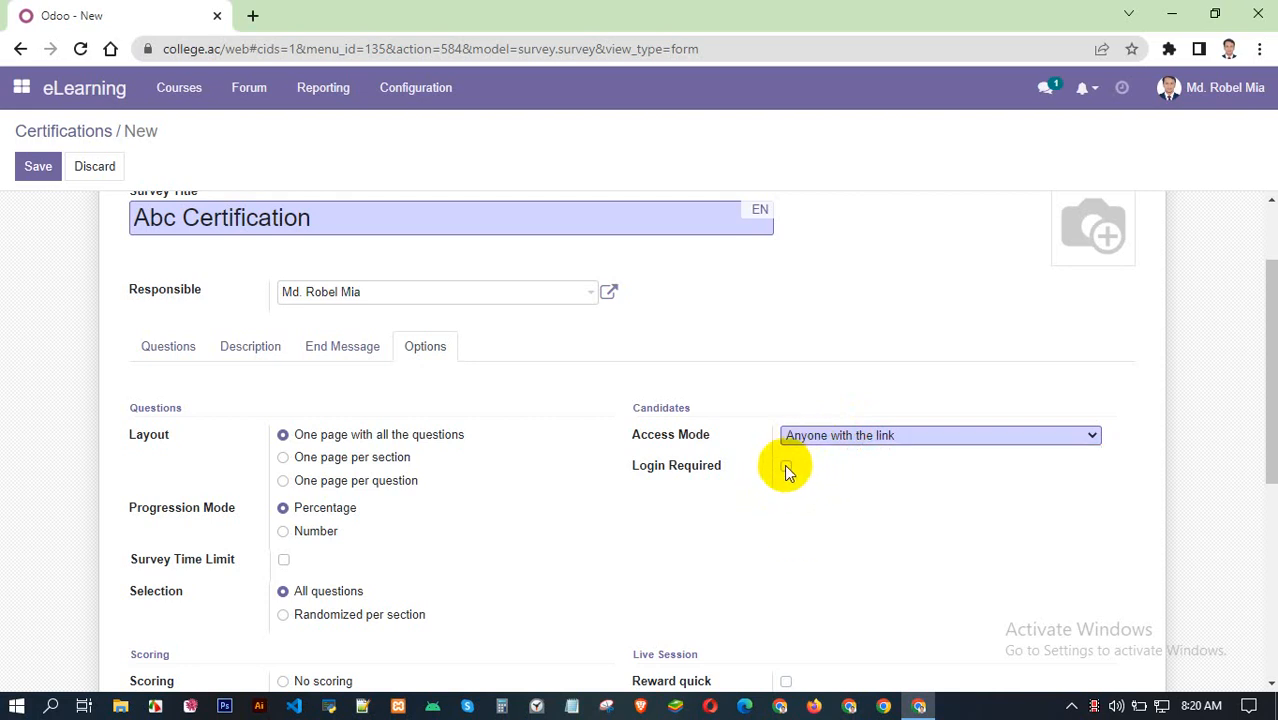
# Step: Try the "Invited people only" access mode with an attempts limit, and return the access mode to "Anyone with the link"
pyautogui.click(841, 437)
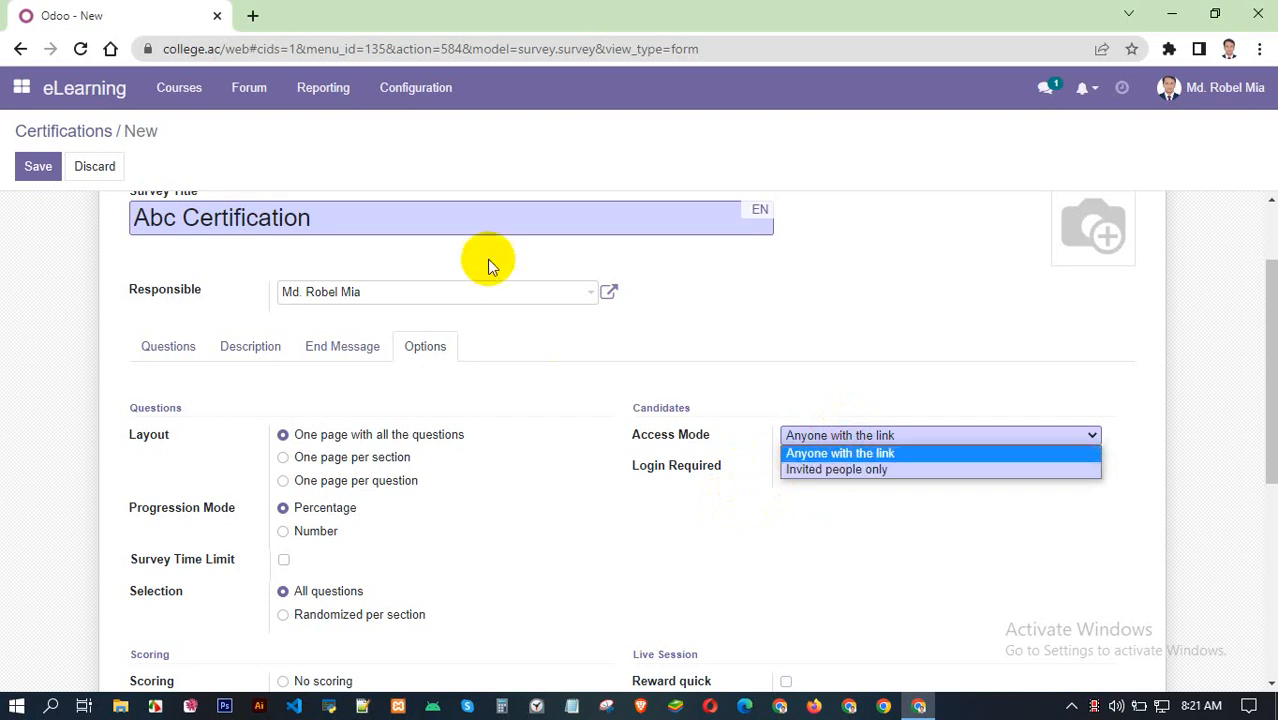
pyautogui.click(843, 469)
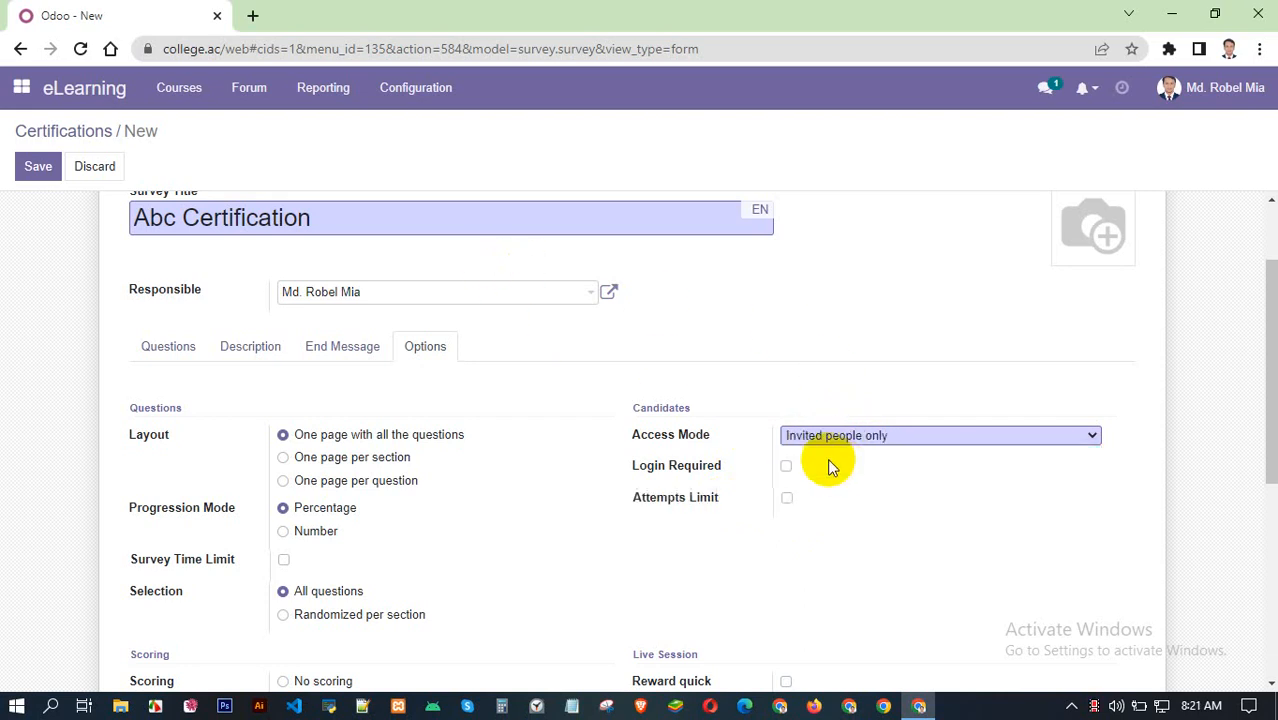
pyautogui.click(788, 499)
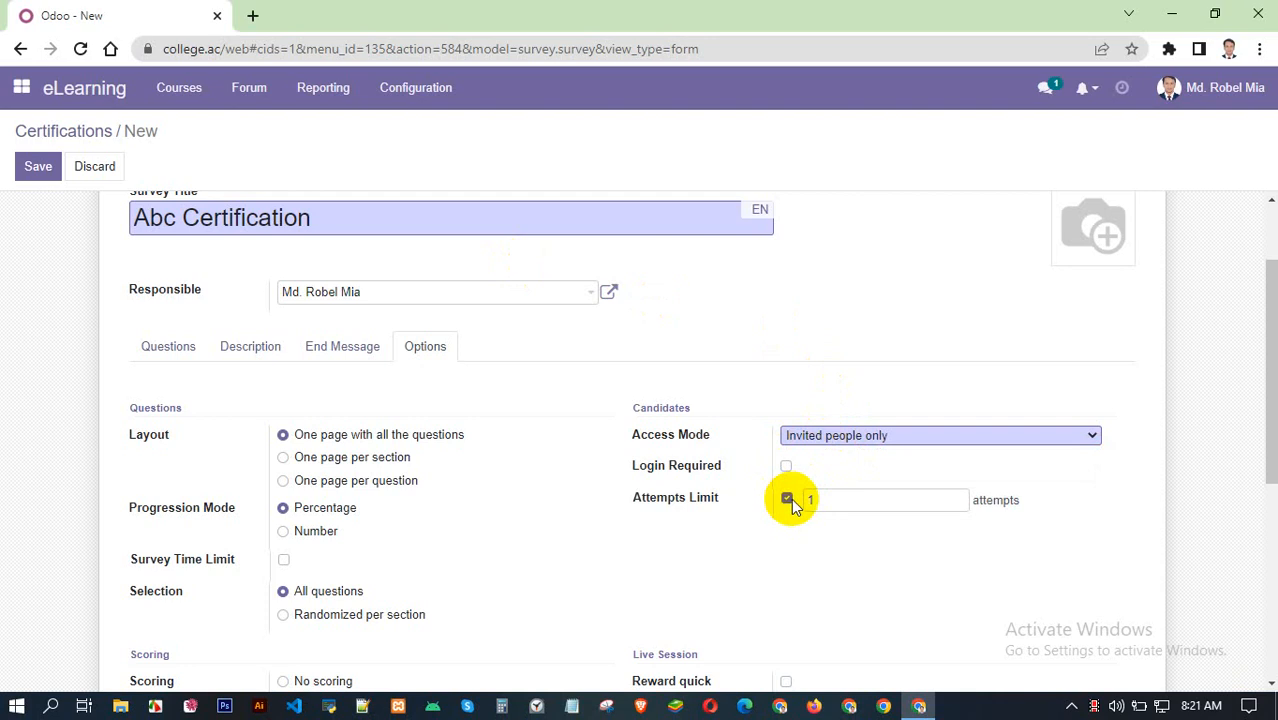
pyautogui.click(788, 499)
pyautogui.click(818, 435)
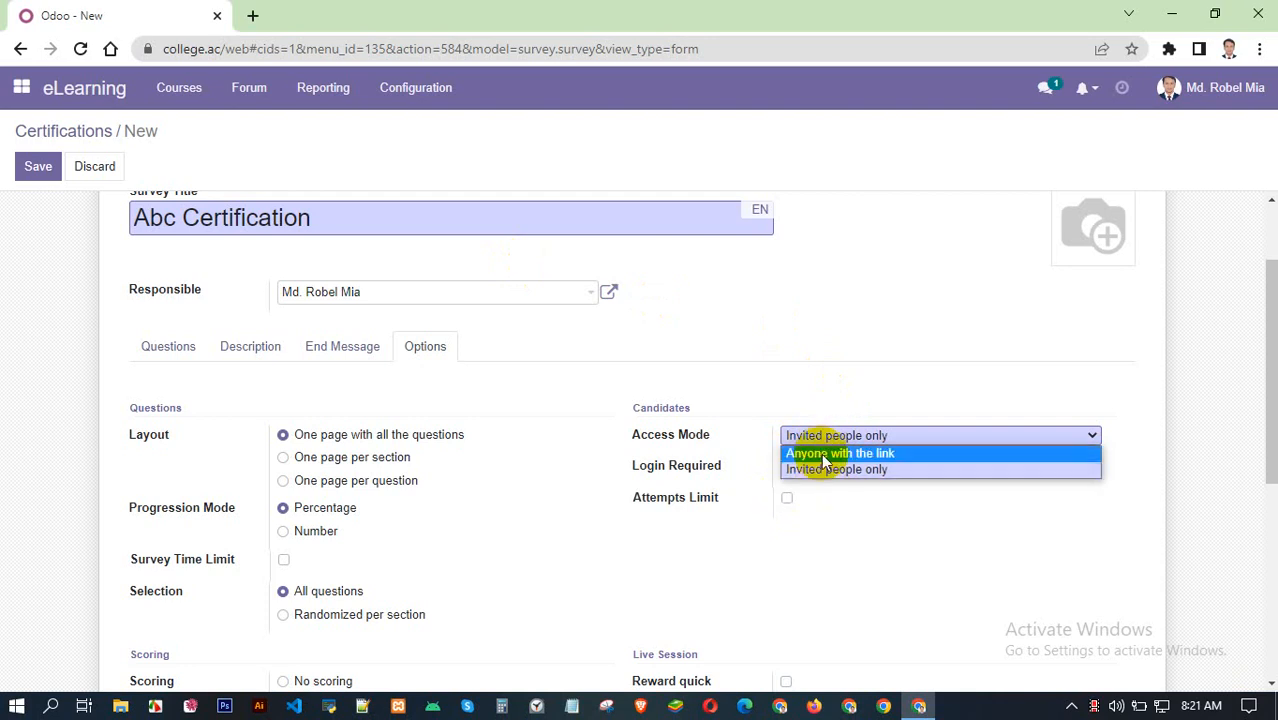
pyautogui.click(822, 451)
# Step: Check the live session's session code and save the new certification
pyautogui.scroll(-2, 806, 396)
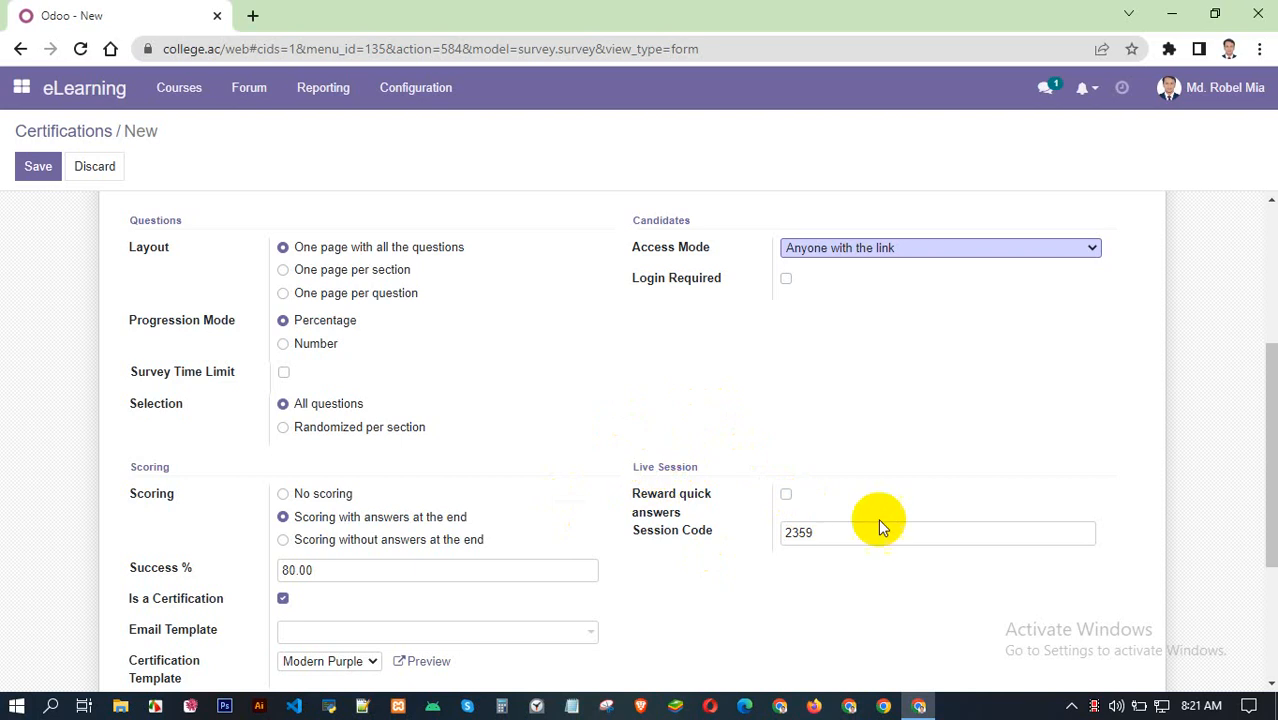
pyautogui.doubleClick(802, 533)
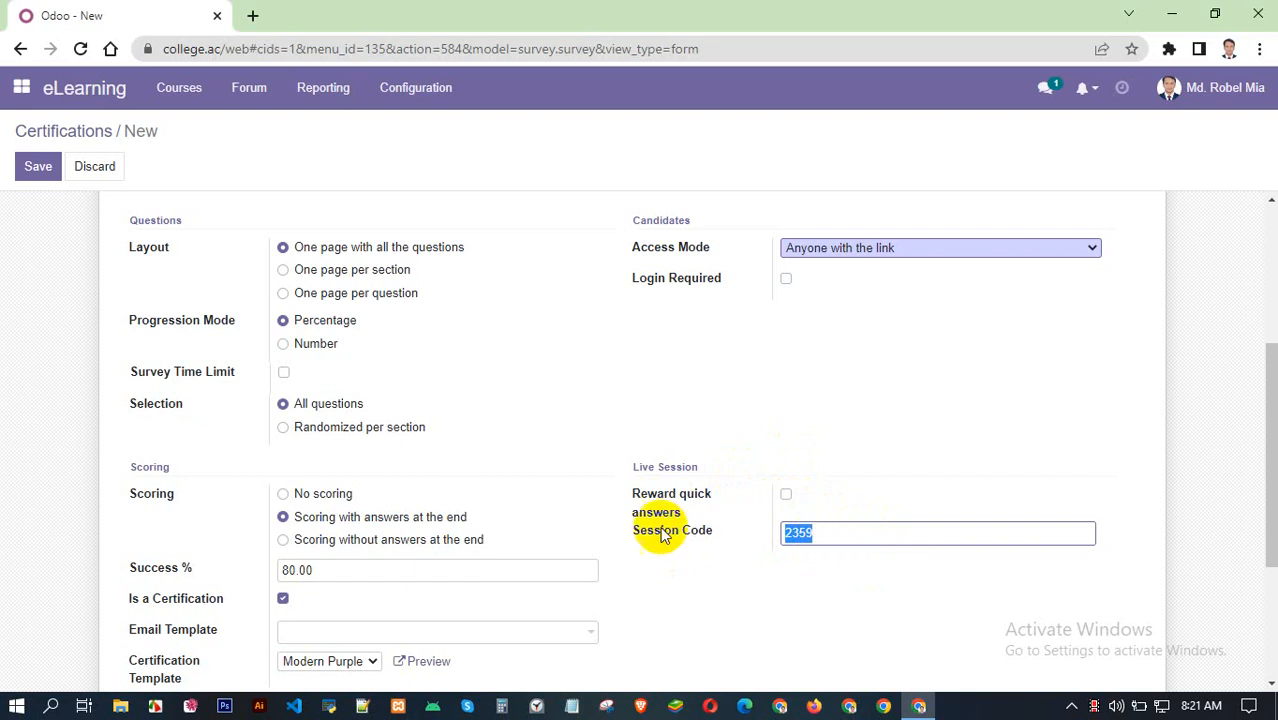
pyautogui.scroll(2, 612, 470)
pyautogui.scroll(1, 608, 465)
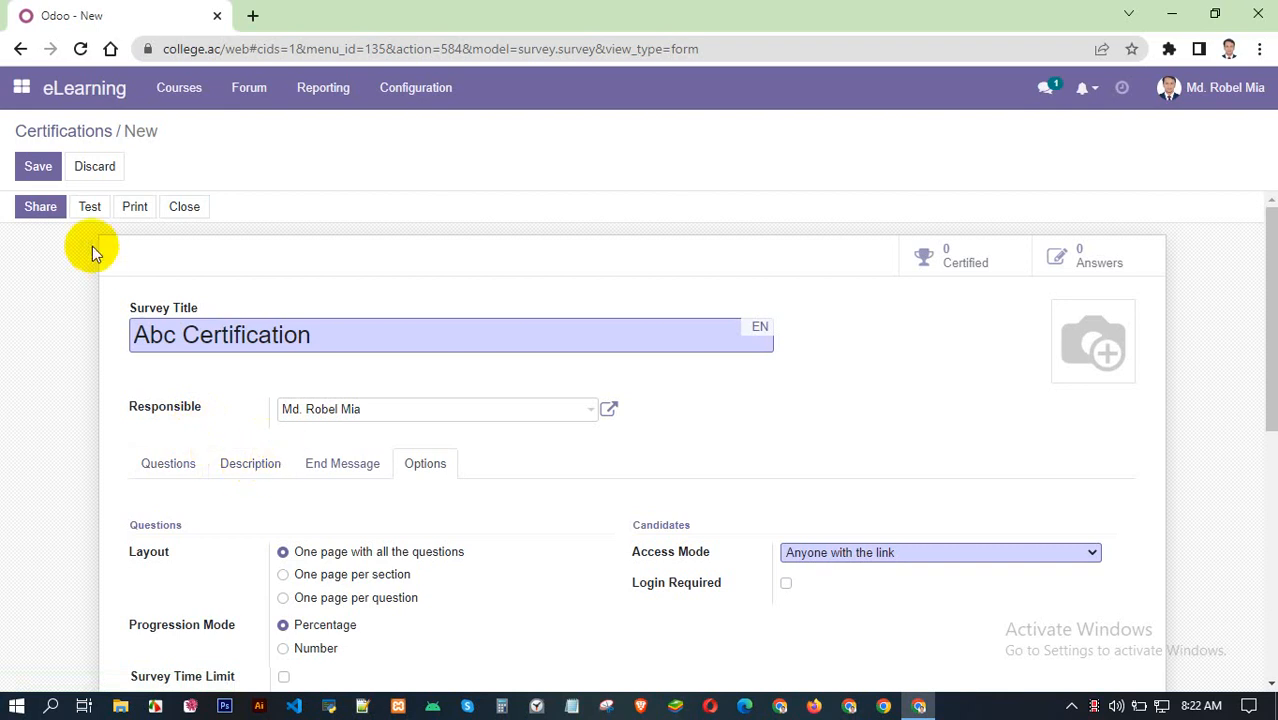
pyautogui.click(37, 167)
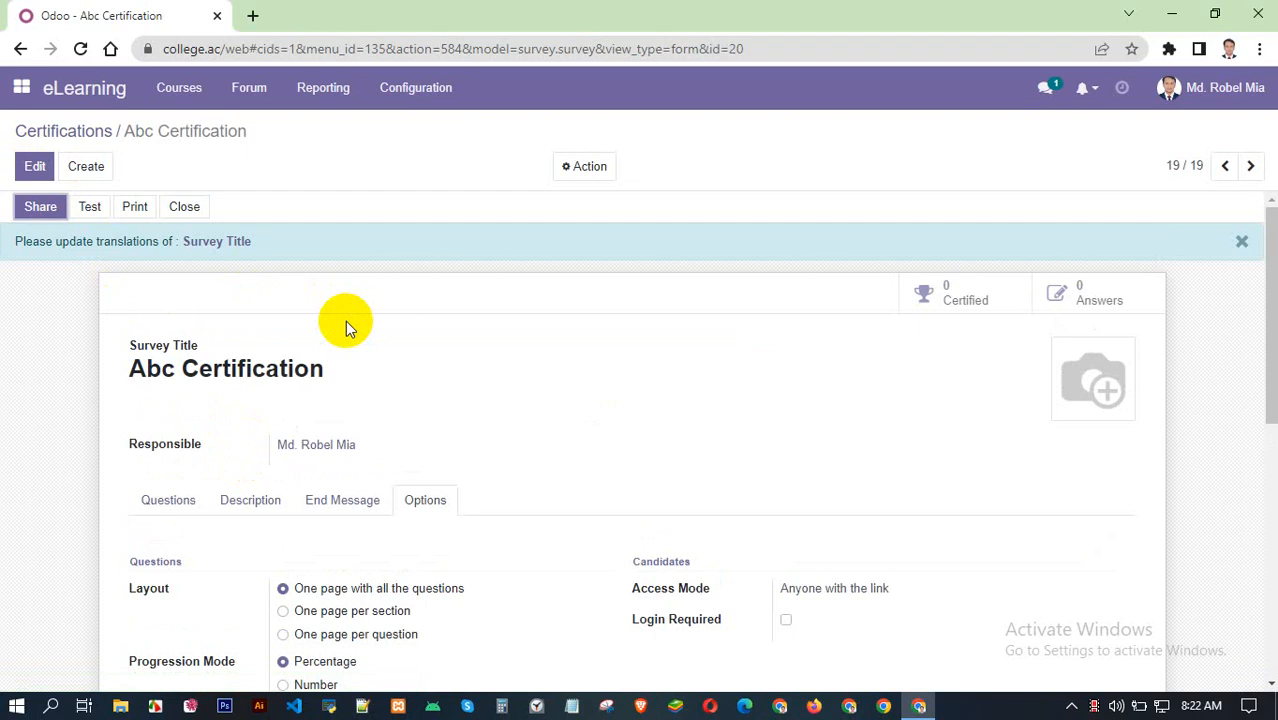
# Step: Show the saved certification's questions list
pyautogui.click(172, 503)
pyautogui.scroll(-2, 755, 330)
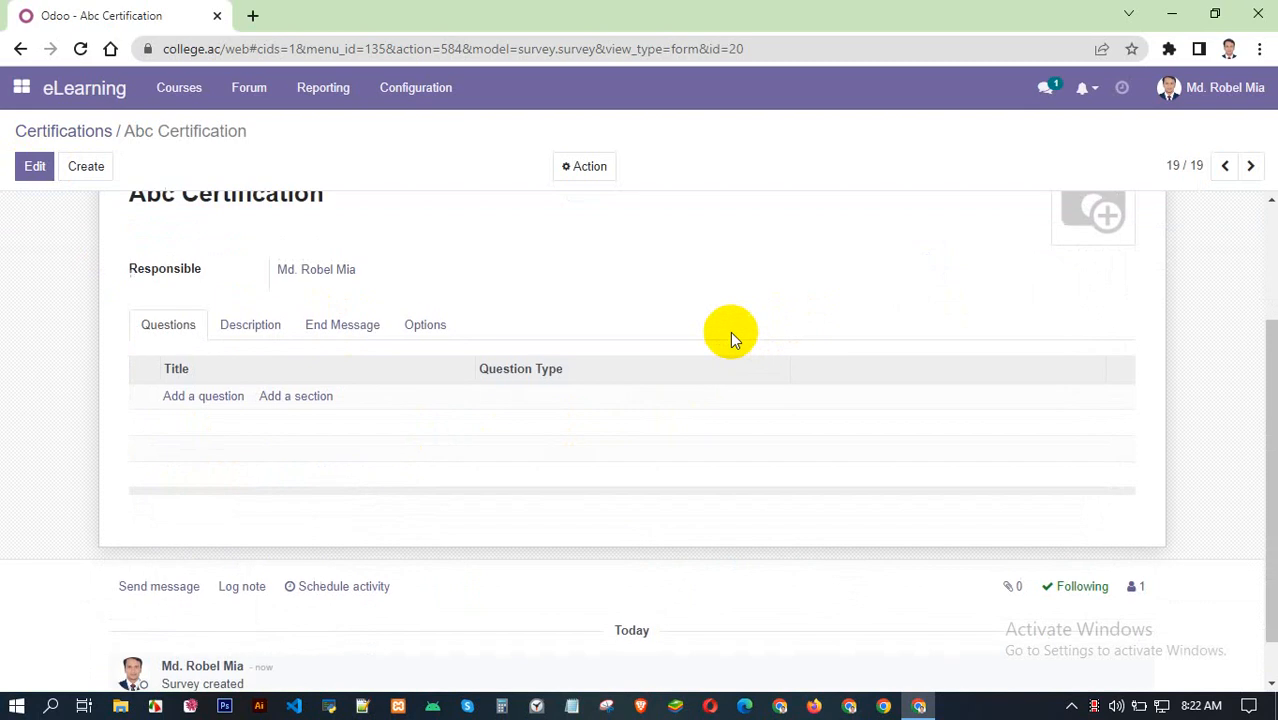
pyautogui.scroll(1, 730, 331)
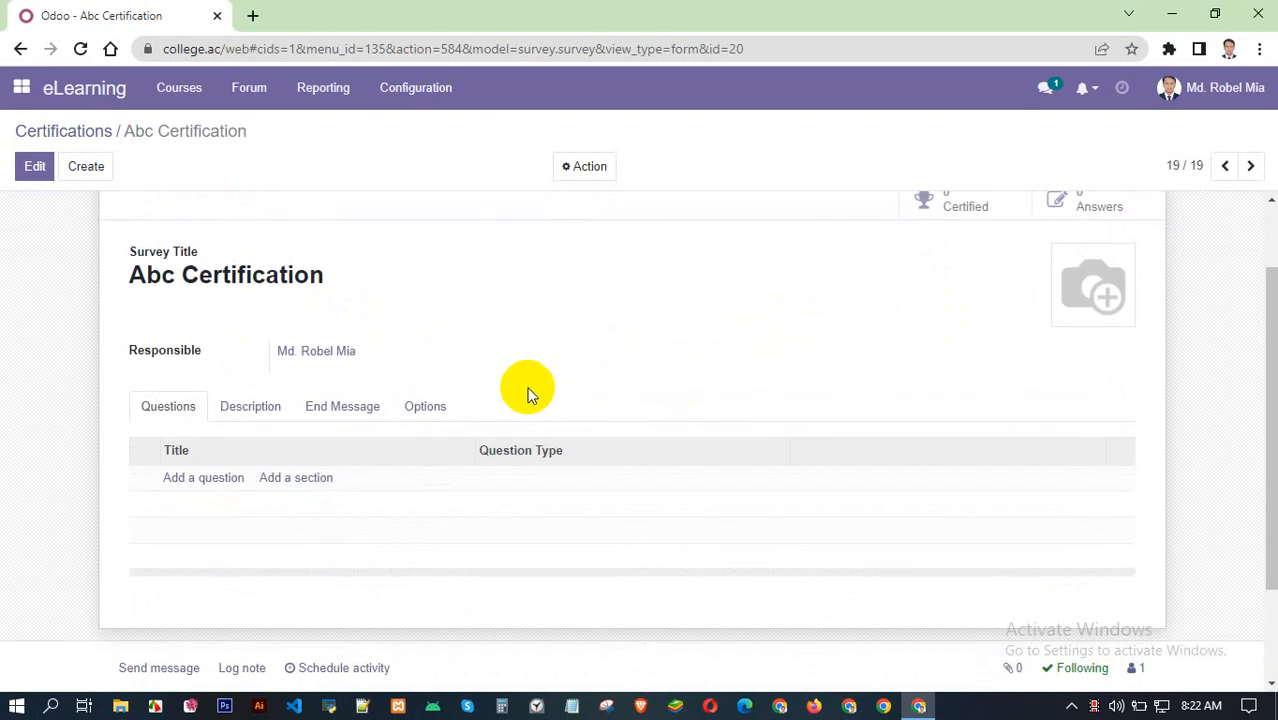